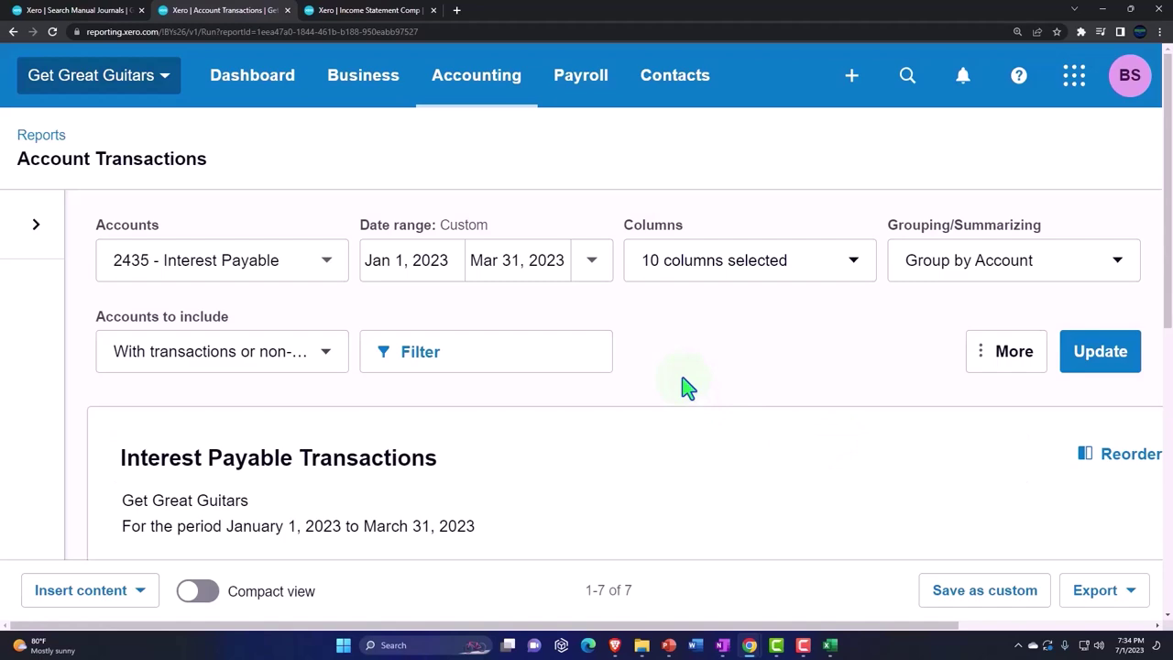
Step: Zoom out the report, then select the loan payment entry J5:L7 in the Excel amortization workbook
scroll(681, 388, down, 5)
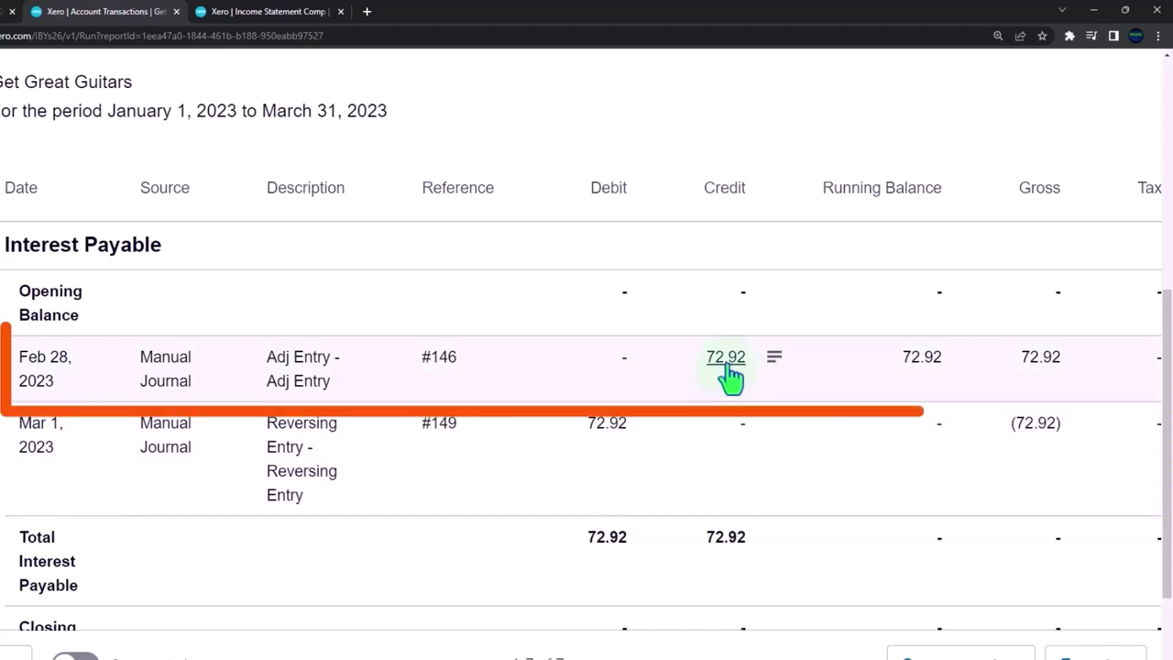
key(ctrl+minus)
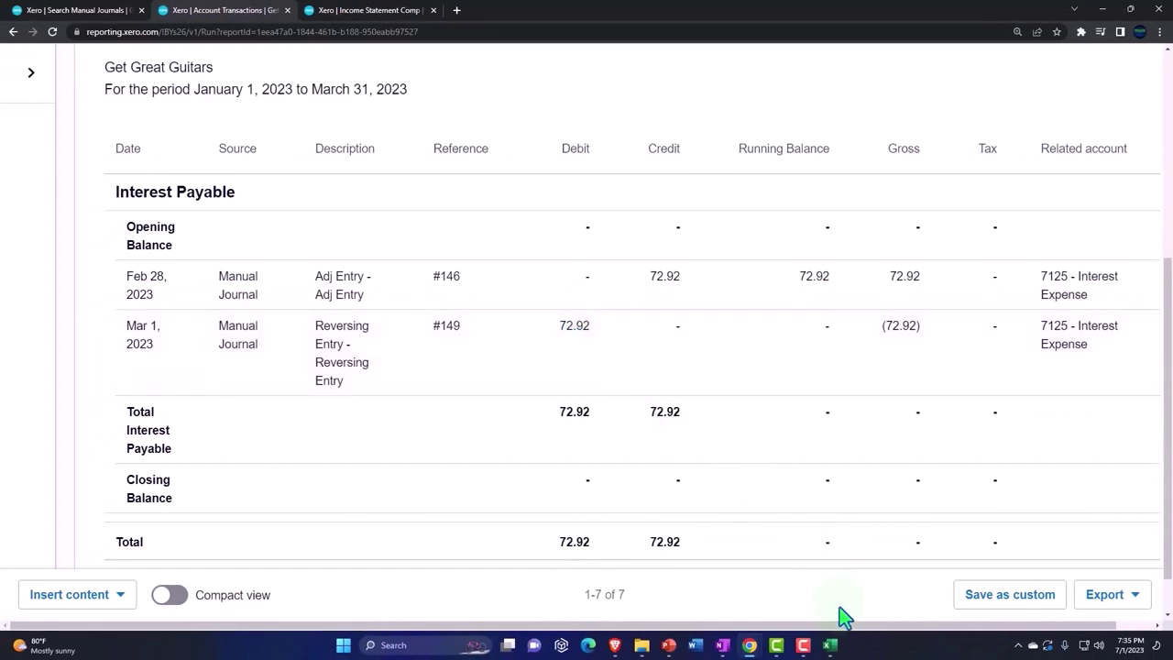
click(832, 649)
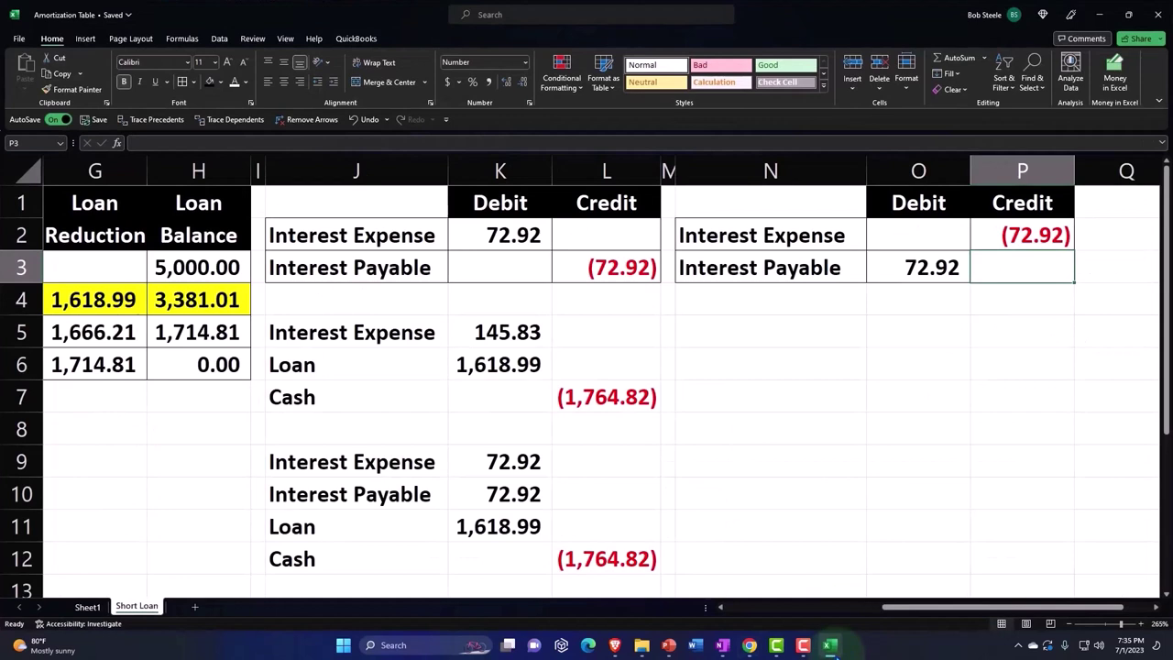
click(349, 331)
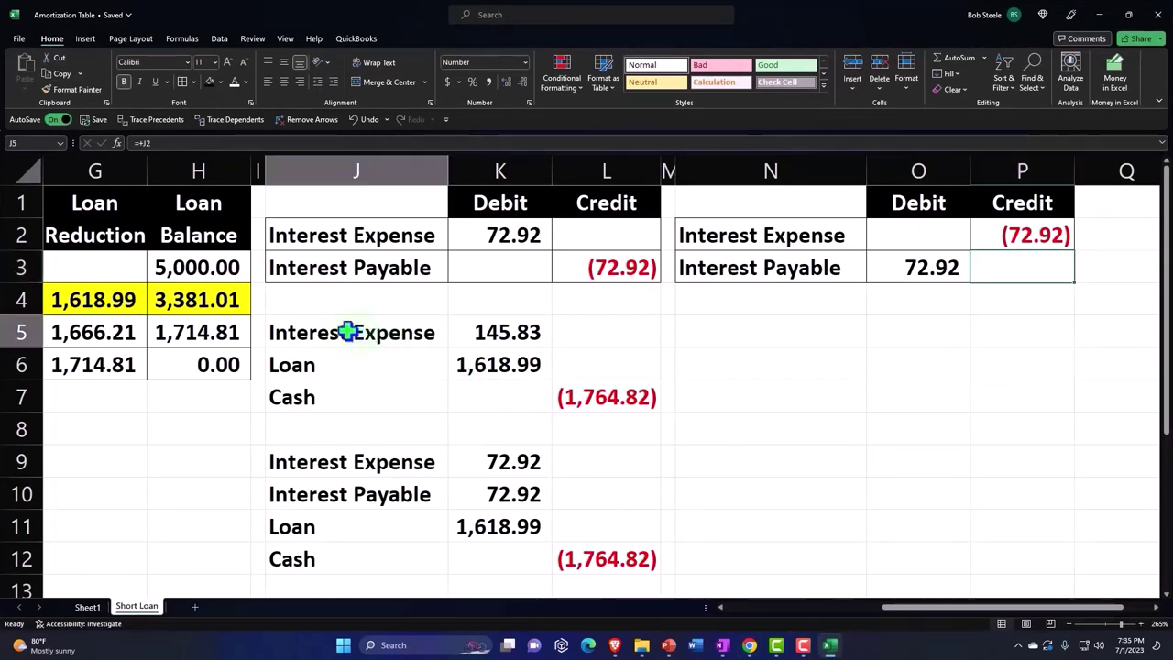
mouse_move(348, 332)
mouse_down()
mouse_move(448, 340)
mouse_move(556, 383)
mouse_up()
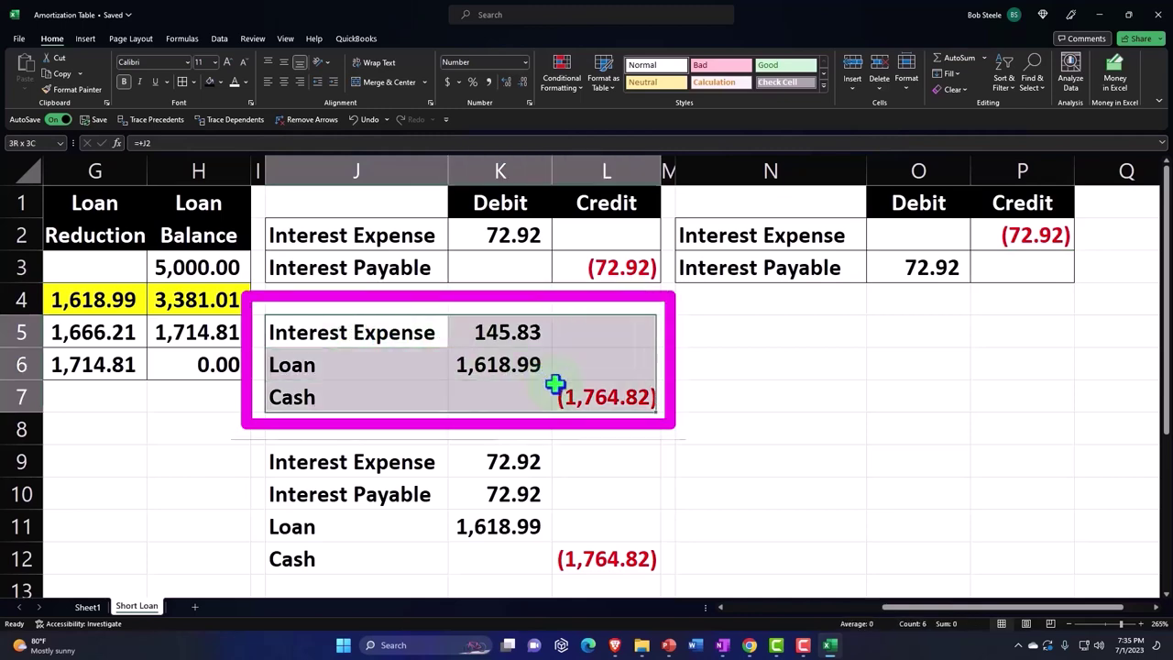
Step: Return to the Balance Sheet Comp to check Interest Payable: 72.92 for Feb, nil for Mar
click(1098, 14)
scroll(126, 367, up, 5)
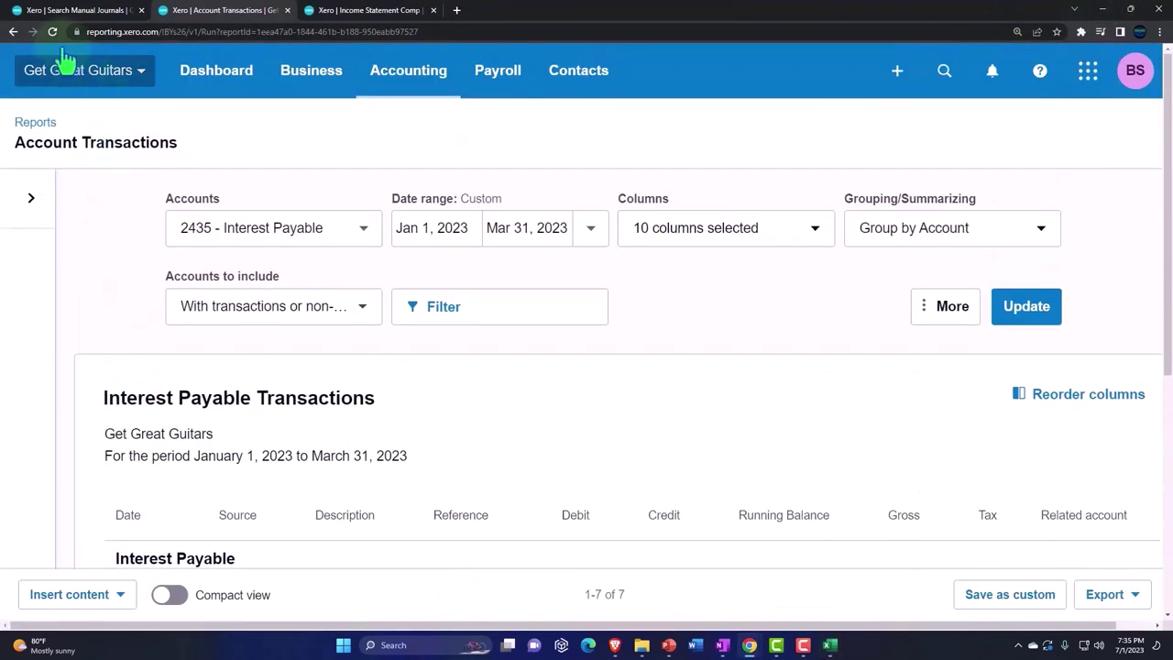
click(13, 32)
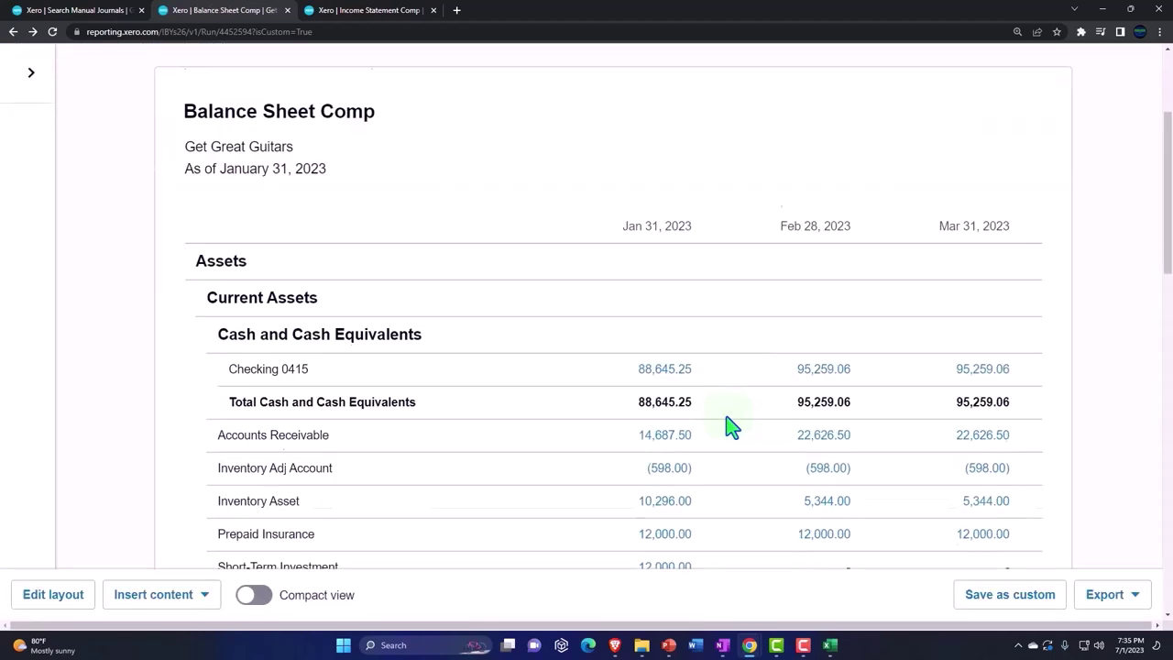
scroll(731, 426, down, 7)
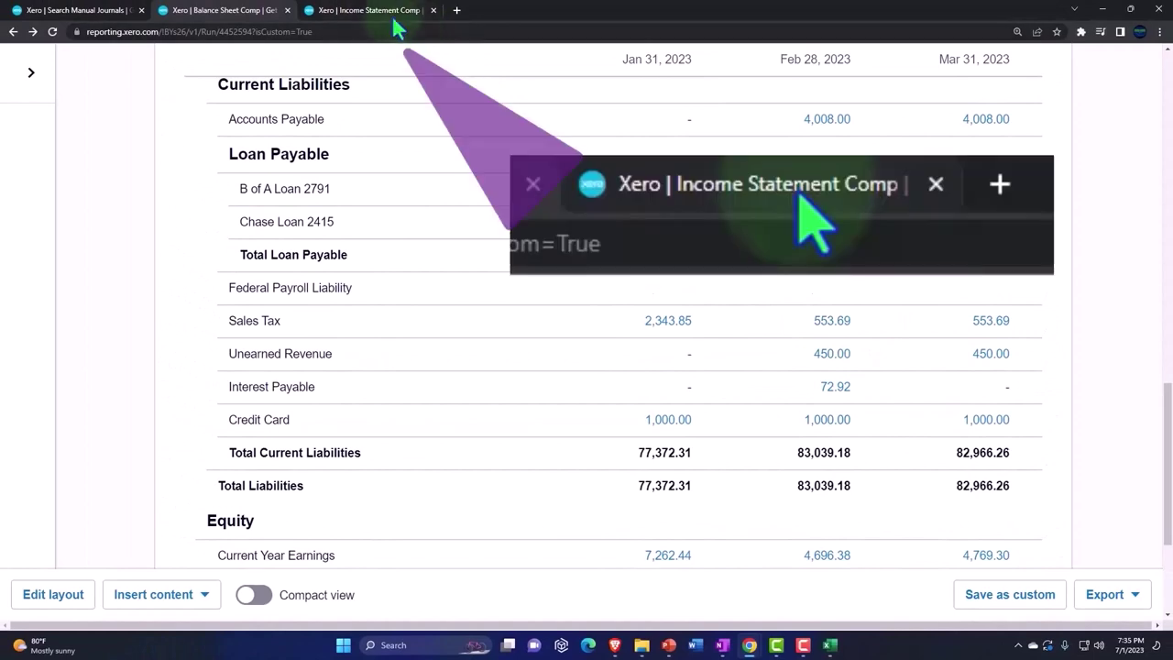
Step: Switch to the Income Statement Comp report and refresh it
click(396, 29)
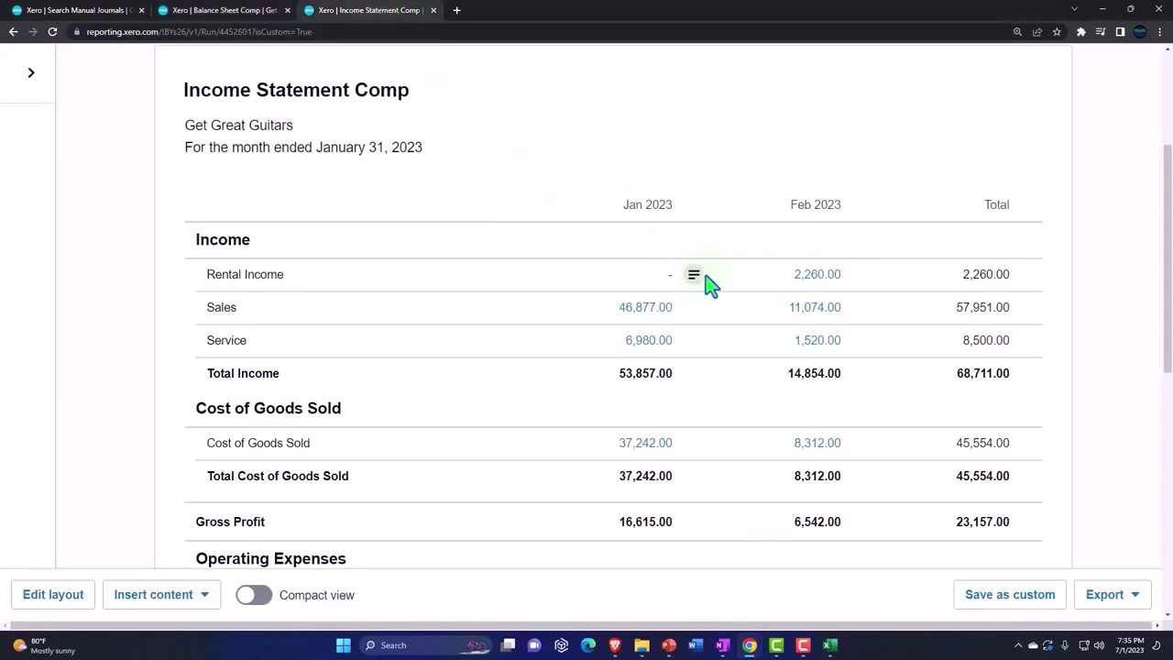
scroll(706, 275, up, 3)
click(1027, 230)
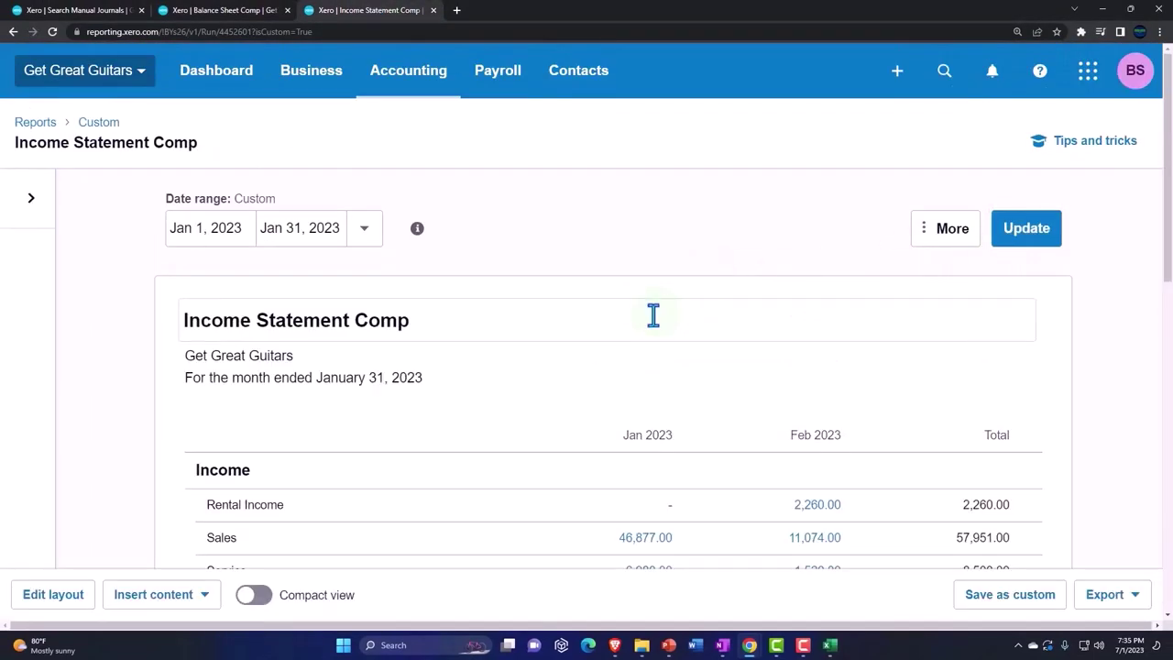
scroll(651, 314, down, 2)
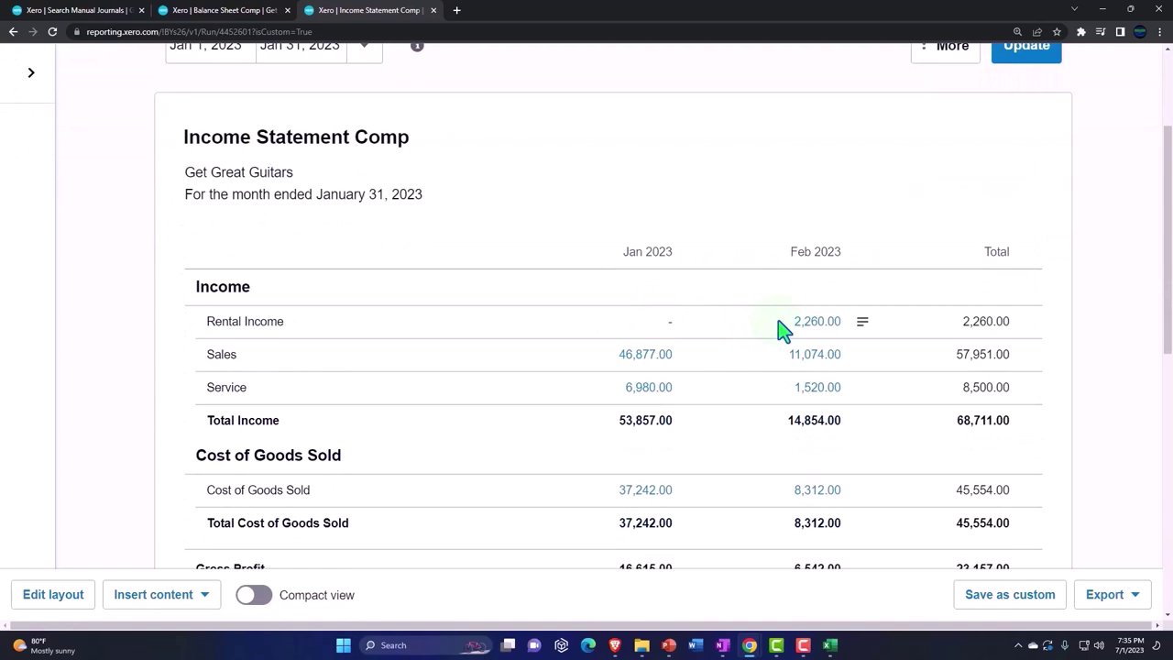
scroll(778, 330, up, 2)
Step: Add a date column set to Mar 2023 to the report layout
click(79, 598)
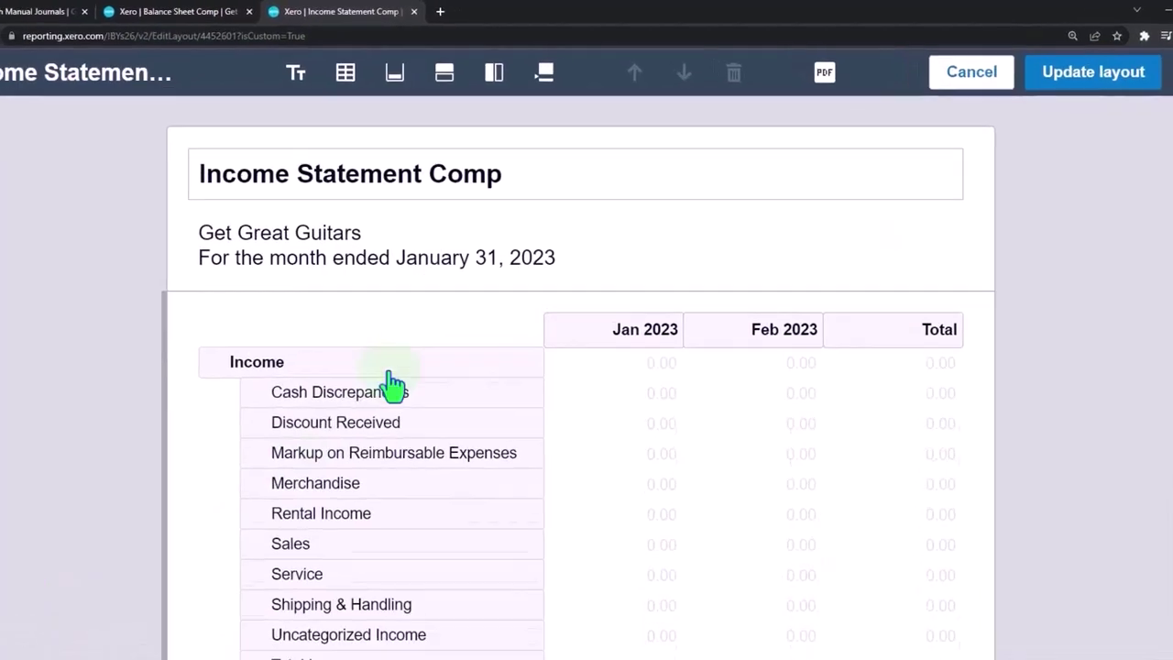
click(480, 83)
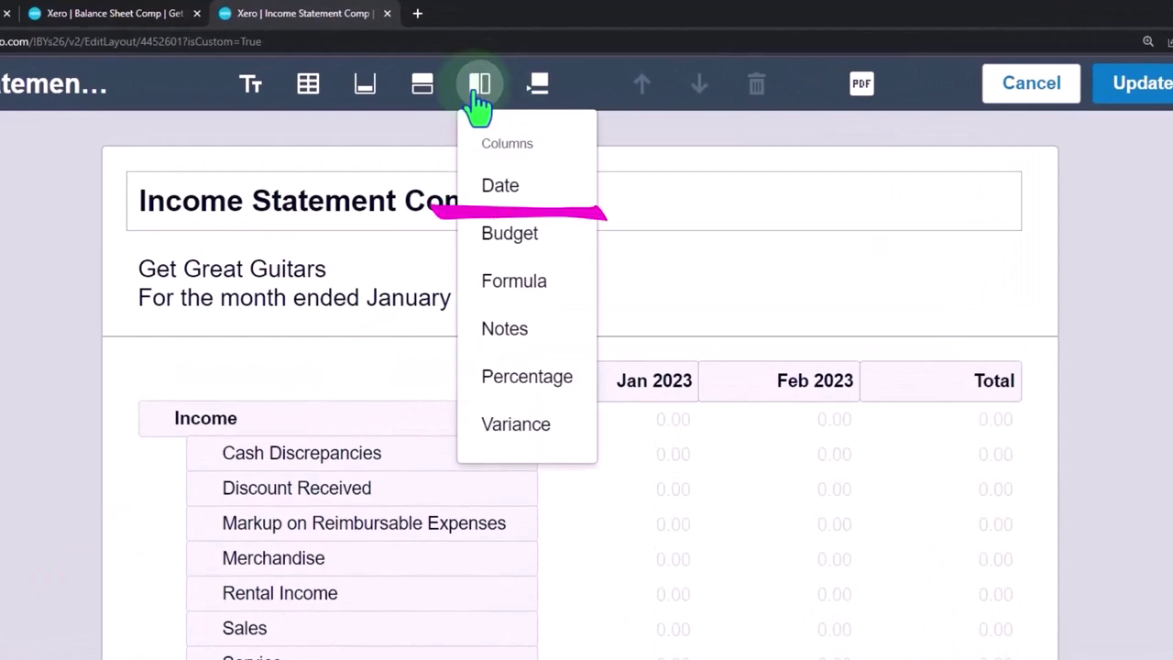
click(488, 194)
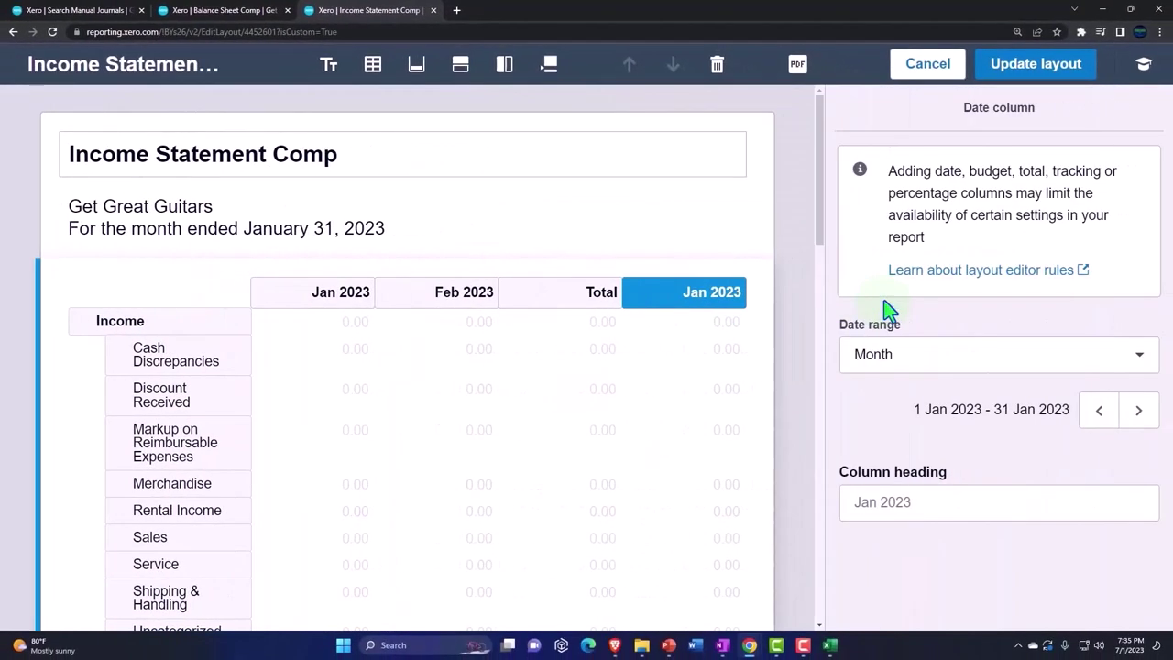
click(1141, 411)
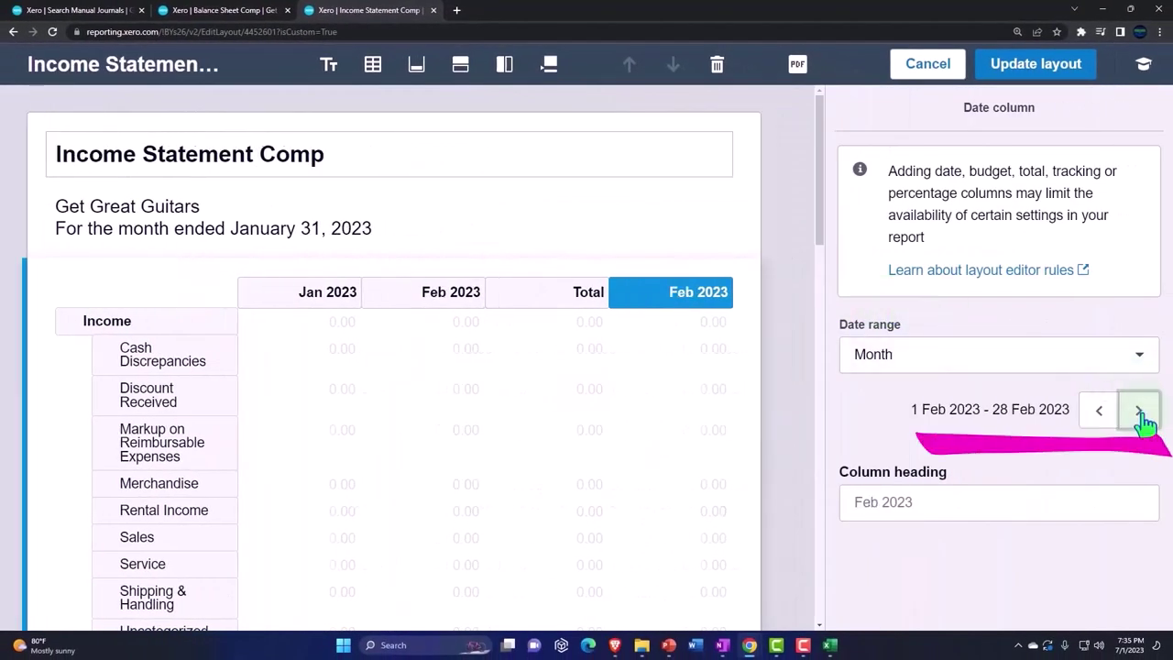
click(1141, 414)
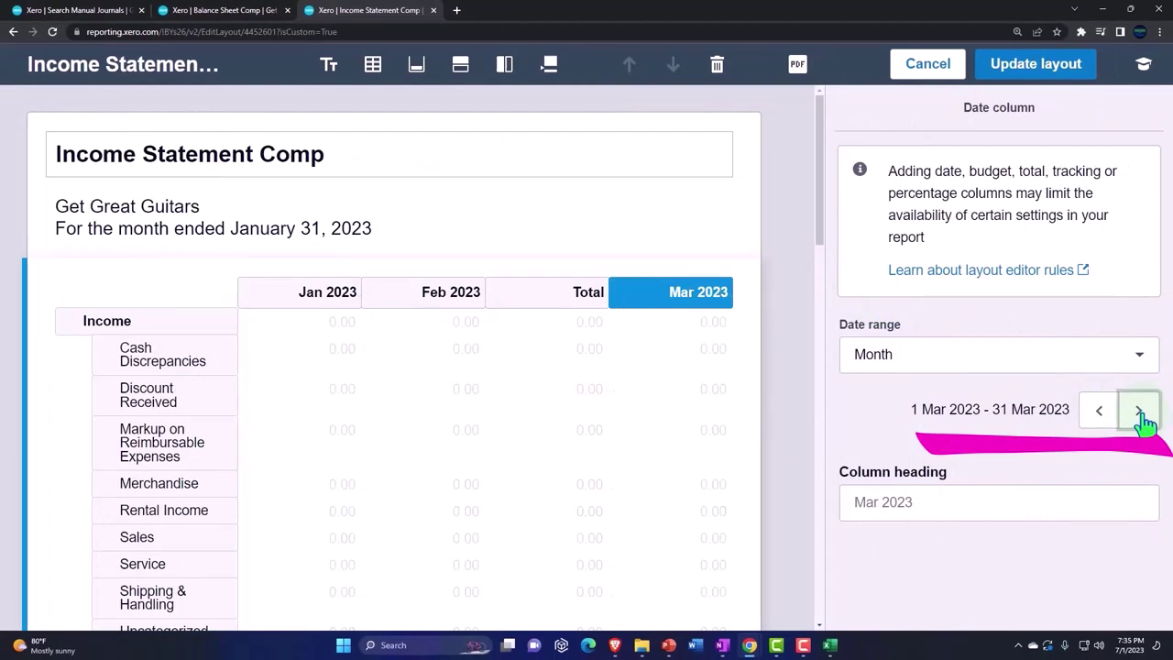
click(1018, 67)
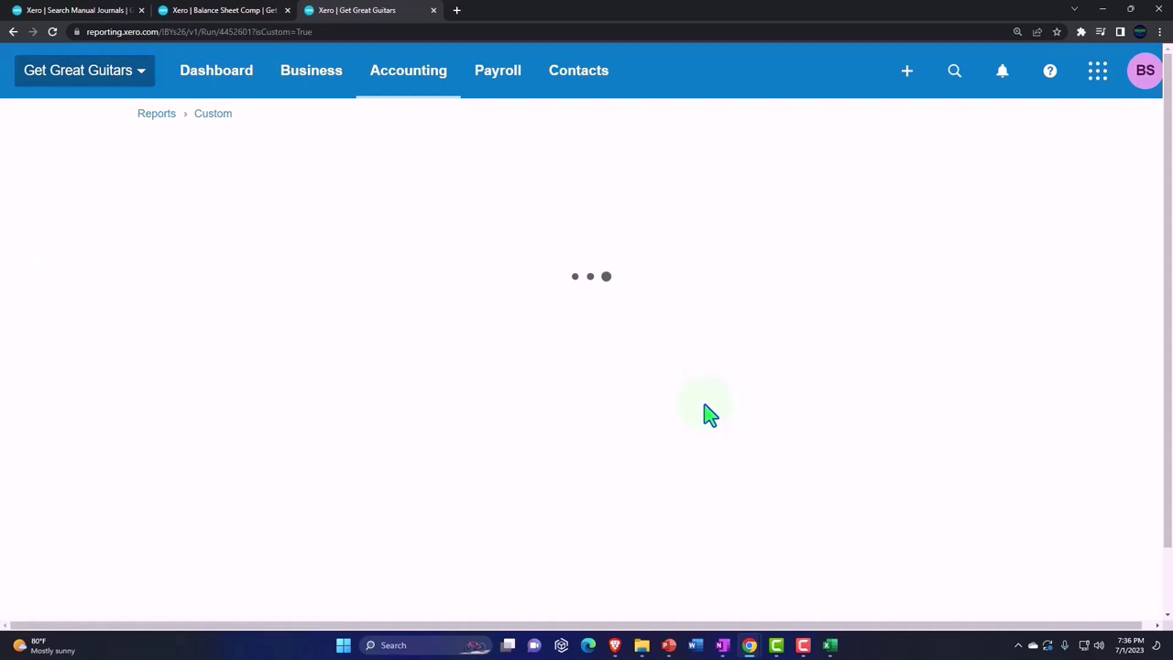
Step: Save the report as the custom report 'Income Statement Comp'
scroll(702, 406, down, 4)
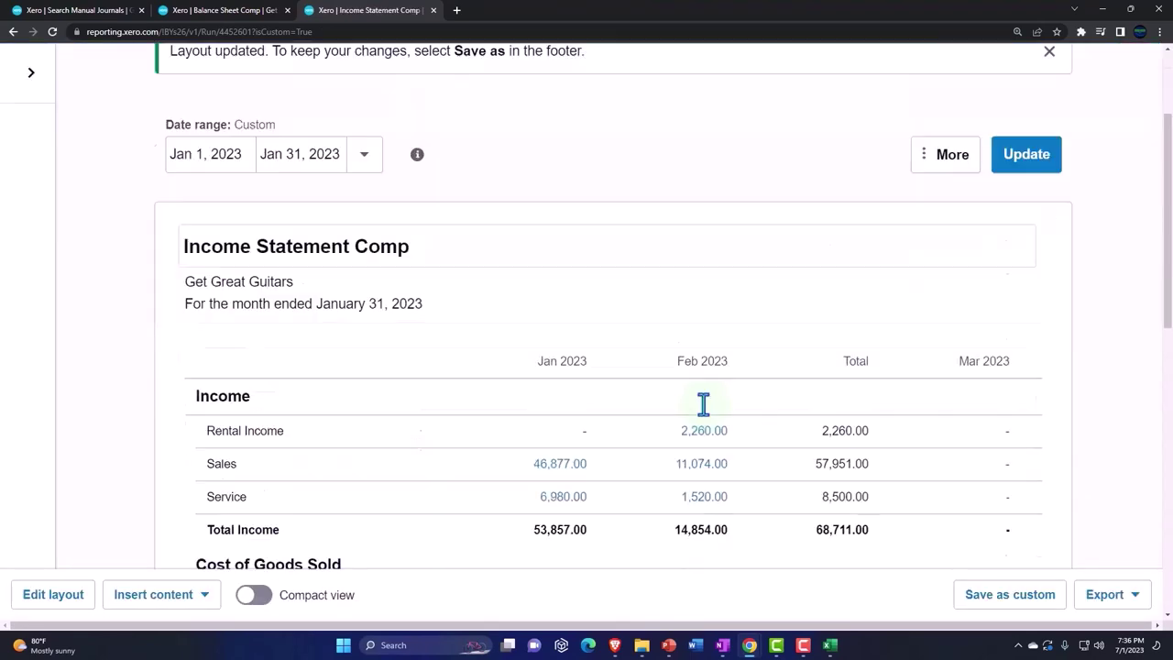
click(1045, 595)
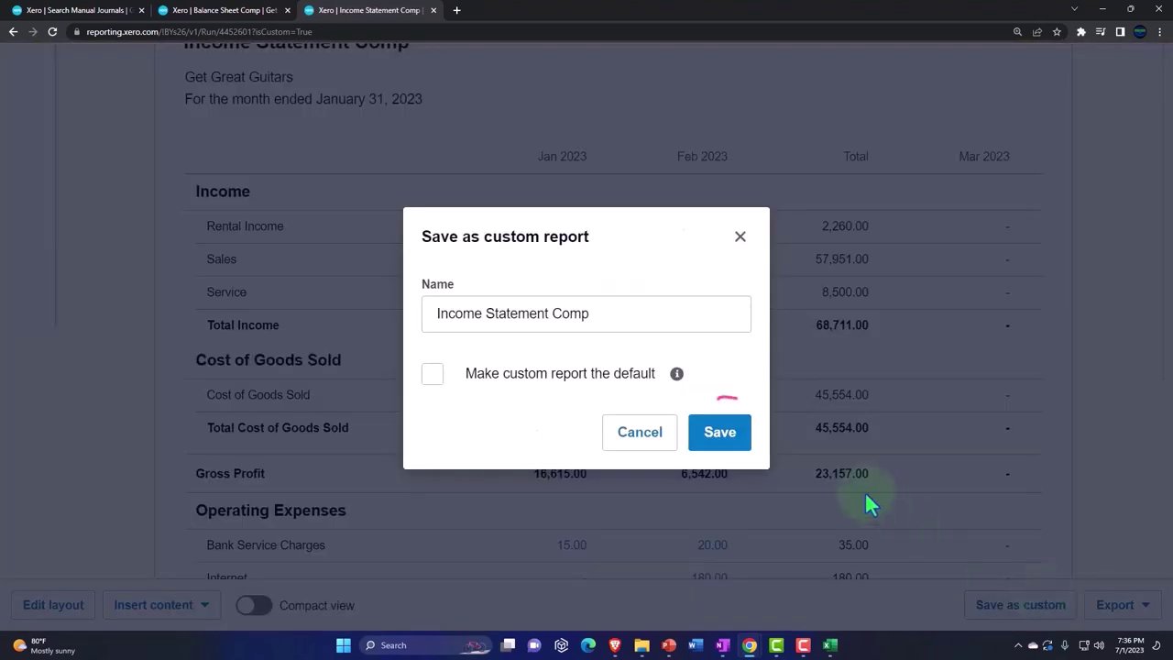
click(731, 440)
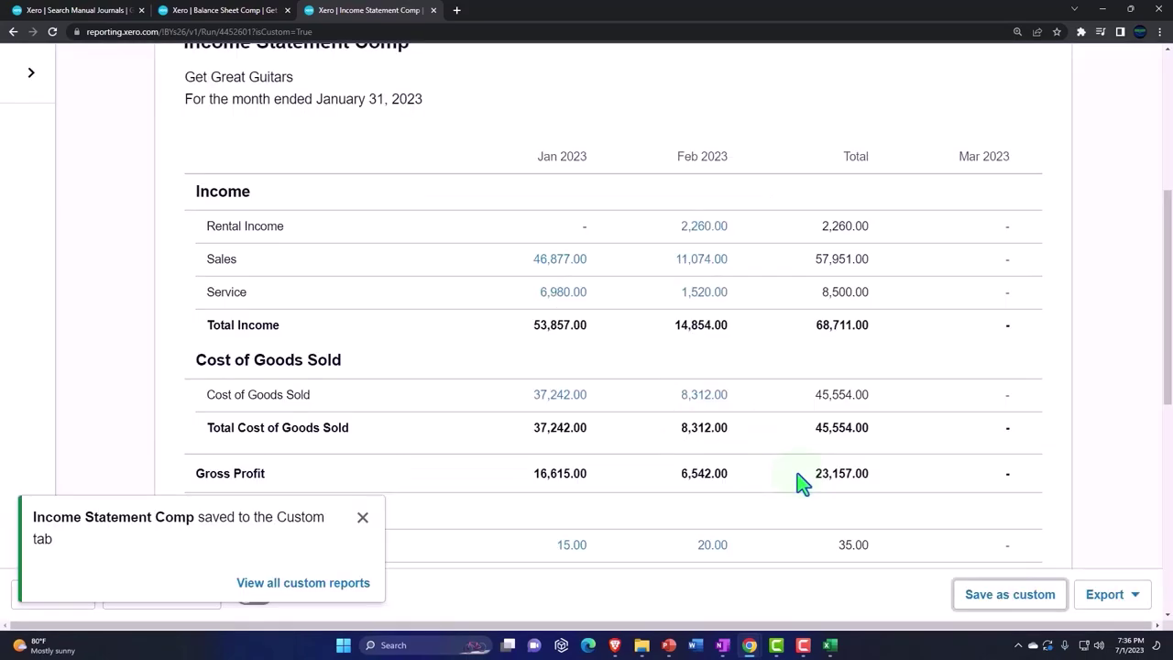
scroll(801, 483, up, 3)
scroll(800, 483, down, 2)
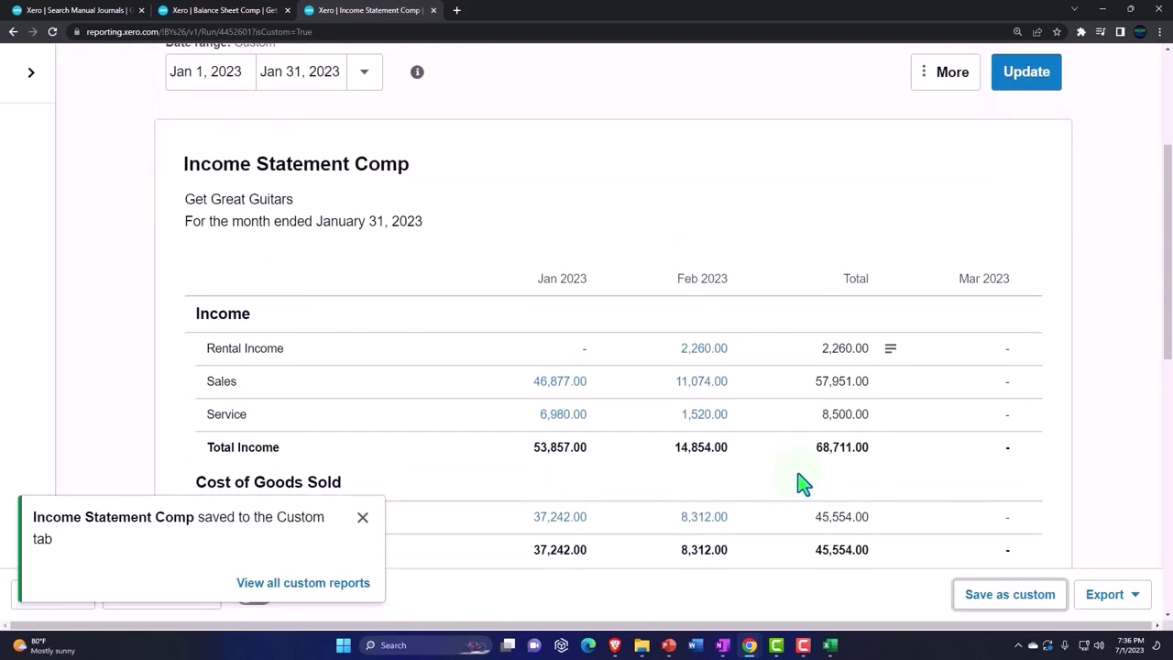
click(363, 517)
scroll(231, 438, down, 4)
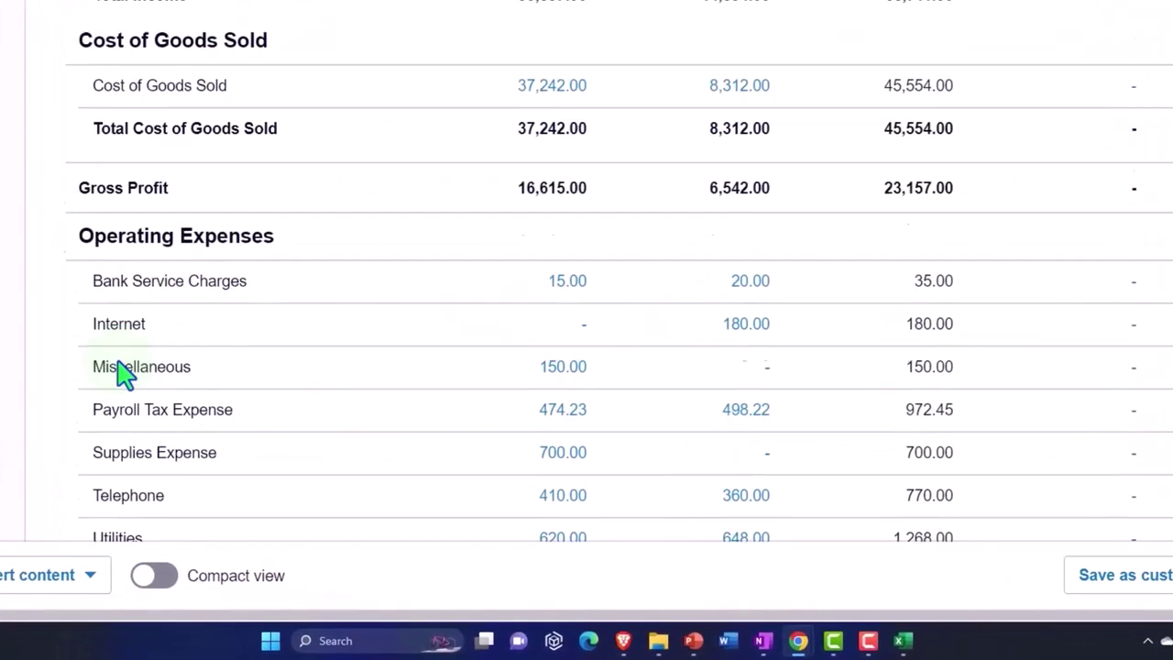
scroll(124, 374, down, 5)
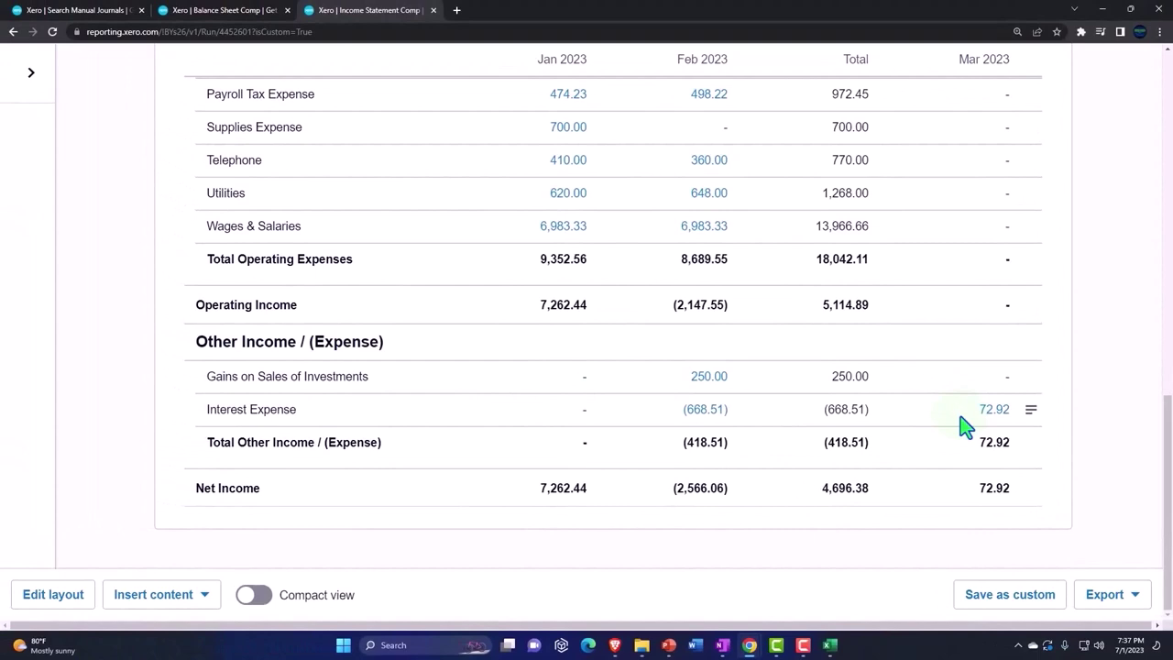
Step: In Excel, review the J5:L7 loan payment entry and the 72.92 interest expense in K9
click(830, 646)
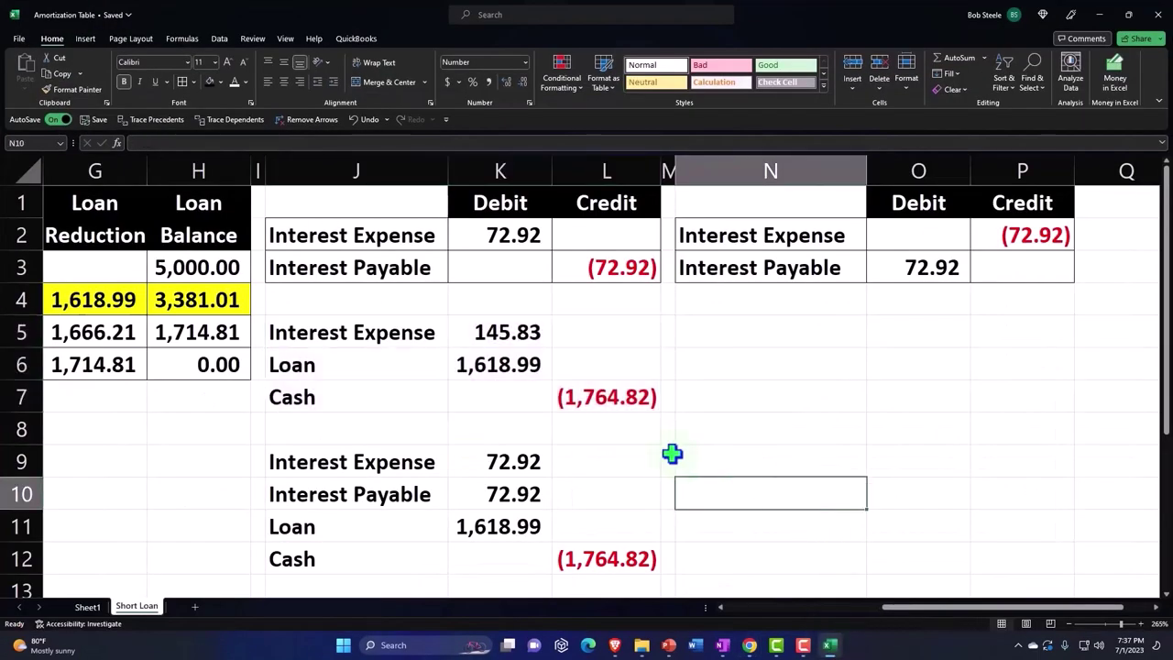
drag(321, 333, 561, 396)
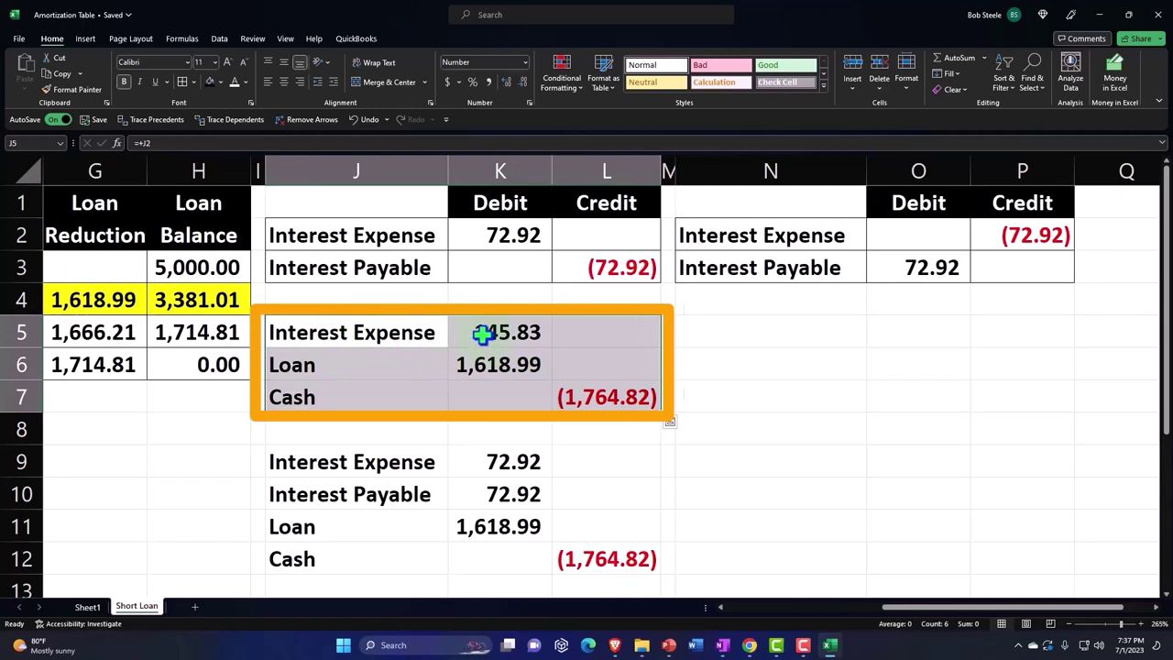
click(829, 645)
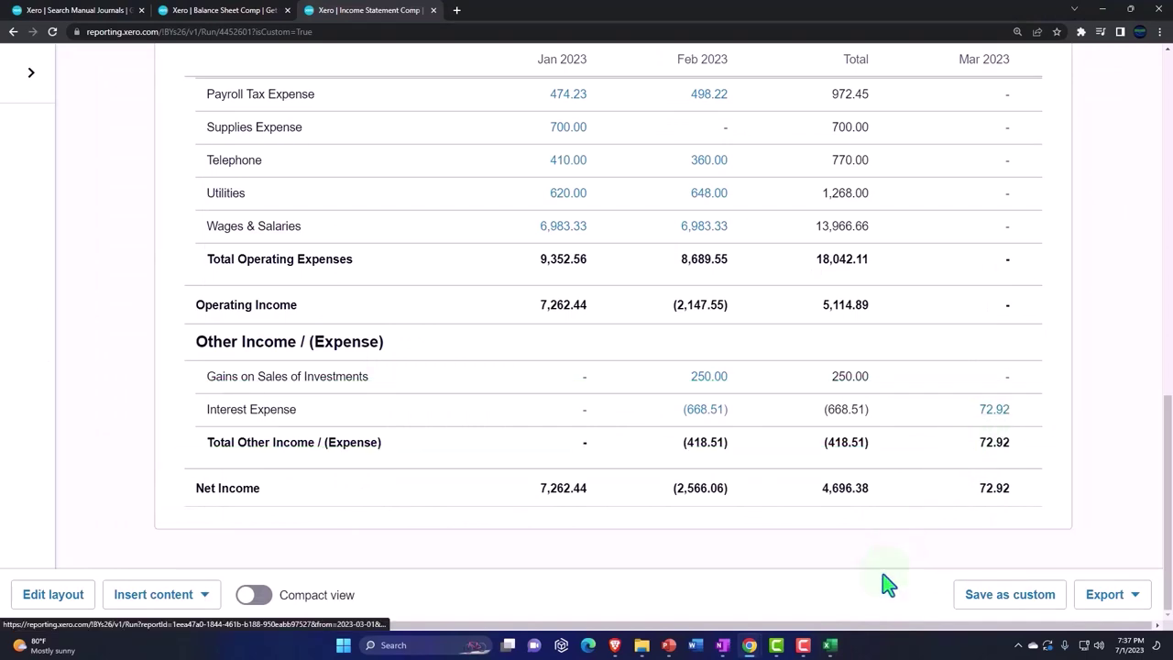
click(829, 645)
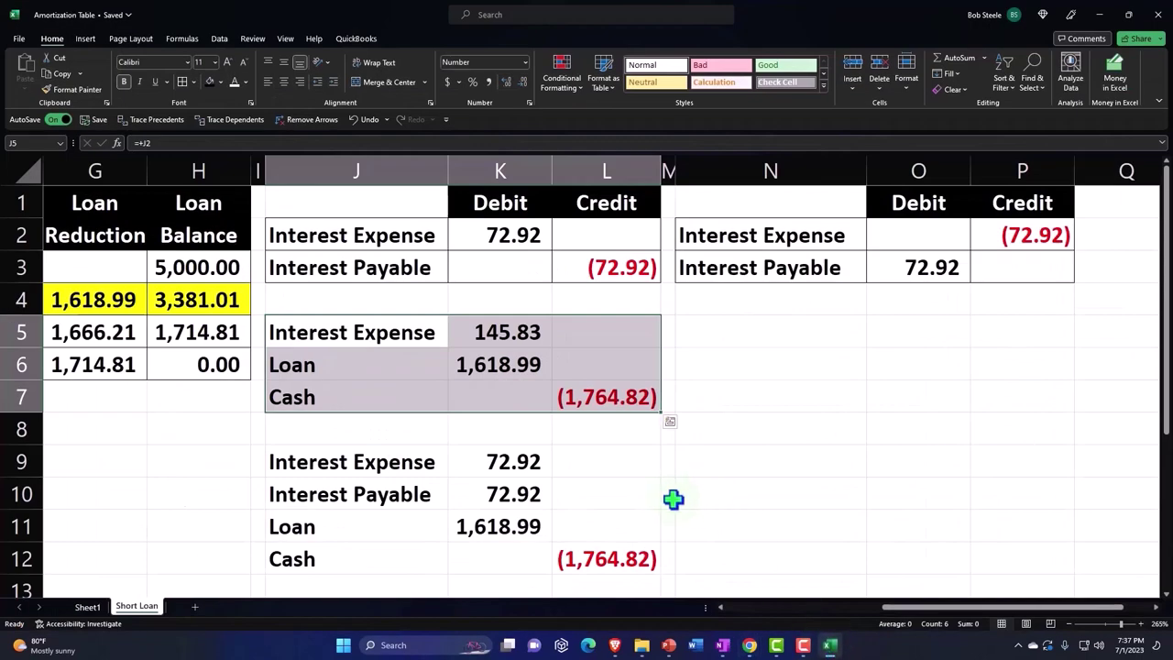
click(499, 460)
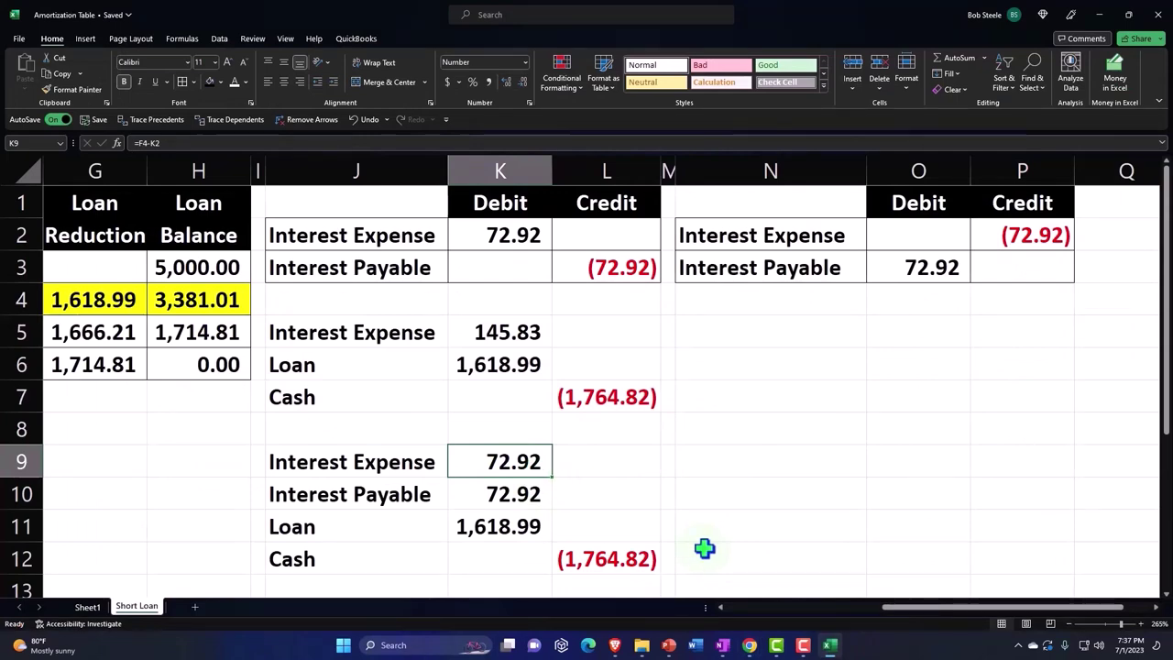
Step: Drill into the Mar 2023 Interest Expense amount of 72.92 in the Income Statement Comp
click(1097, 15)
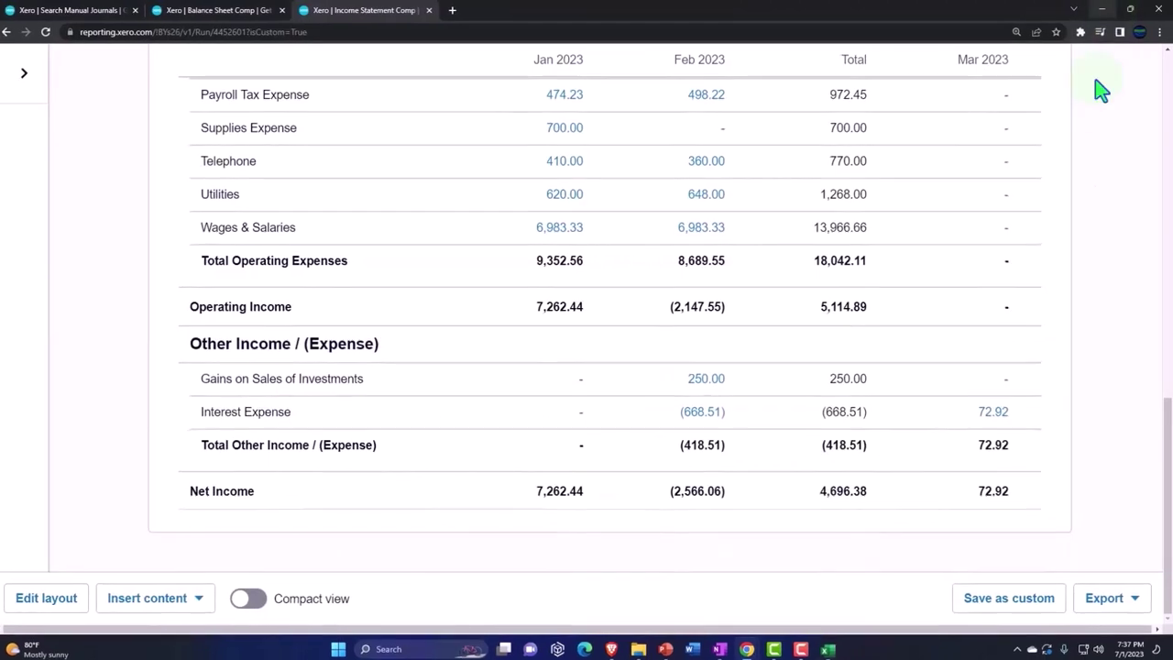
mouse_move(1024, 457)
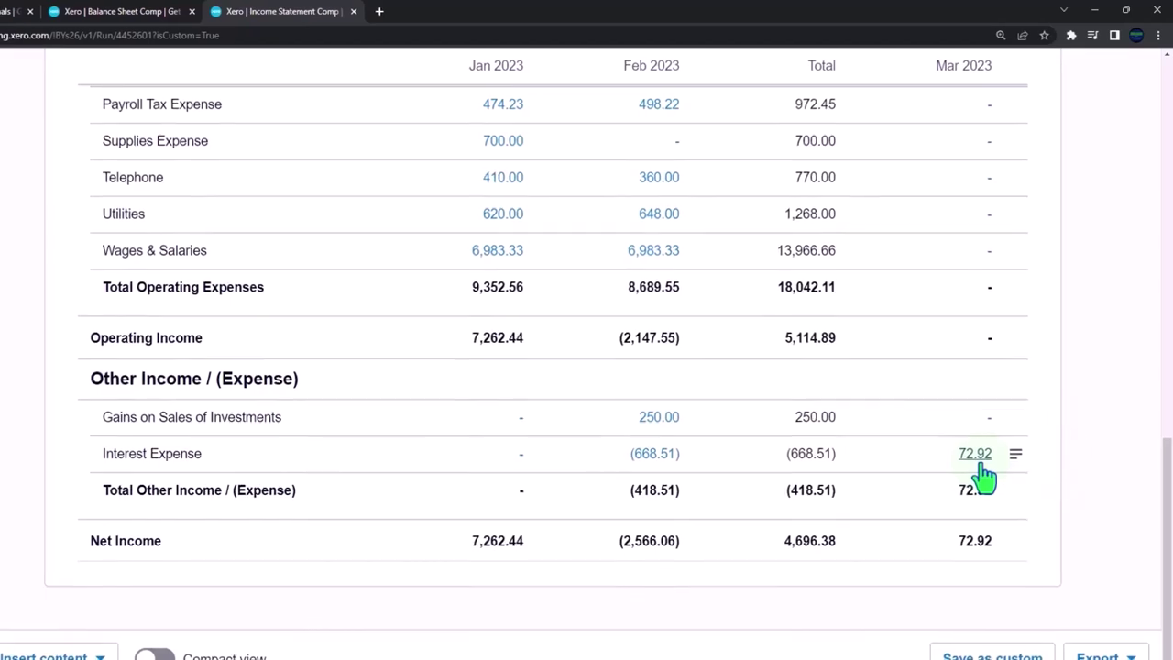
click(977, 458)
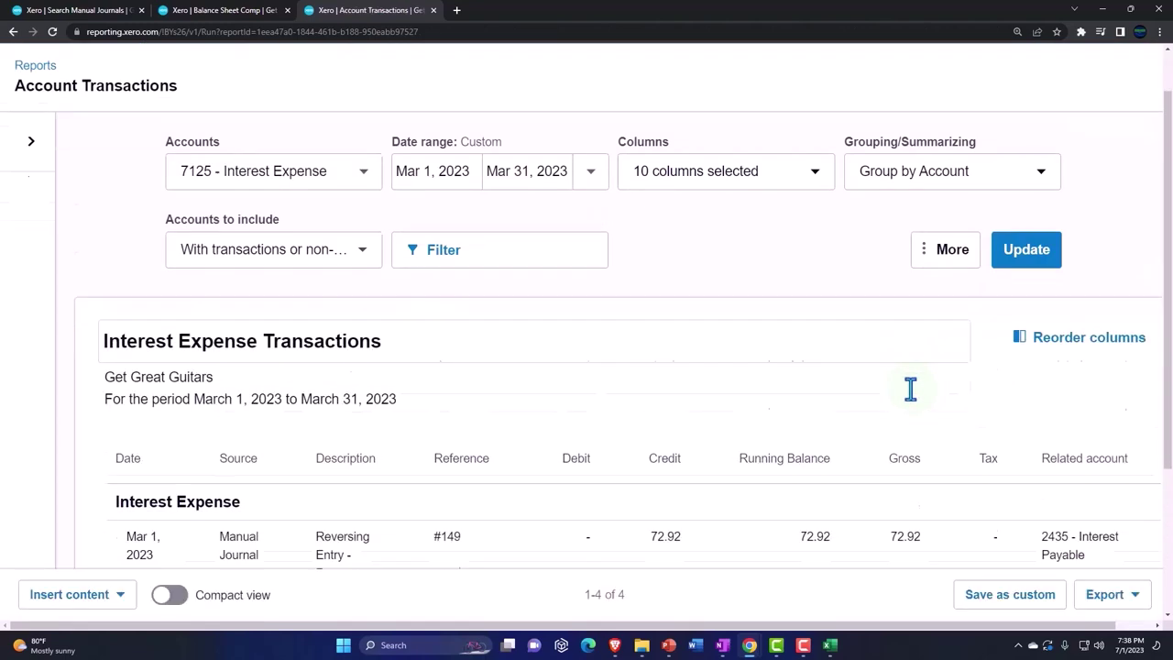
Step: Change the Interest Expense transactions start date to Feb 28, 2023 and update the report
scroll(908, 388, down, 3)
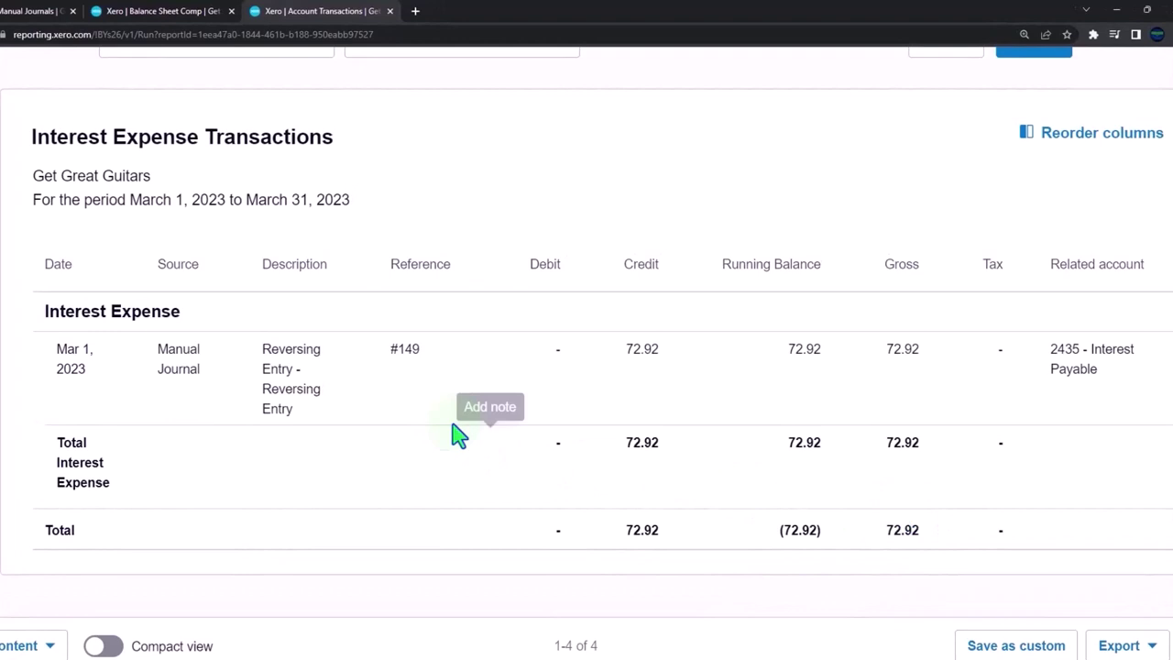
scroll(379, 498, up, 1)
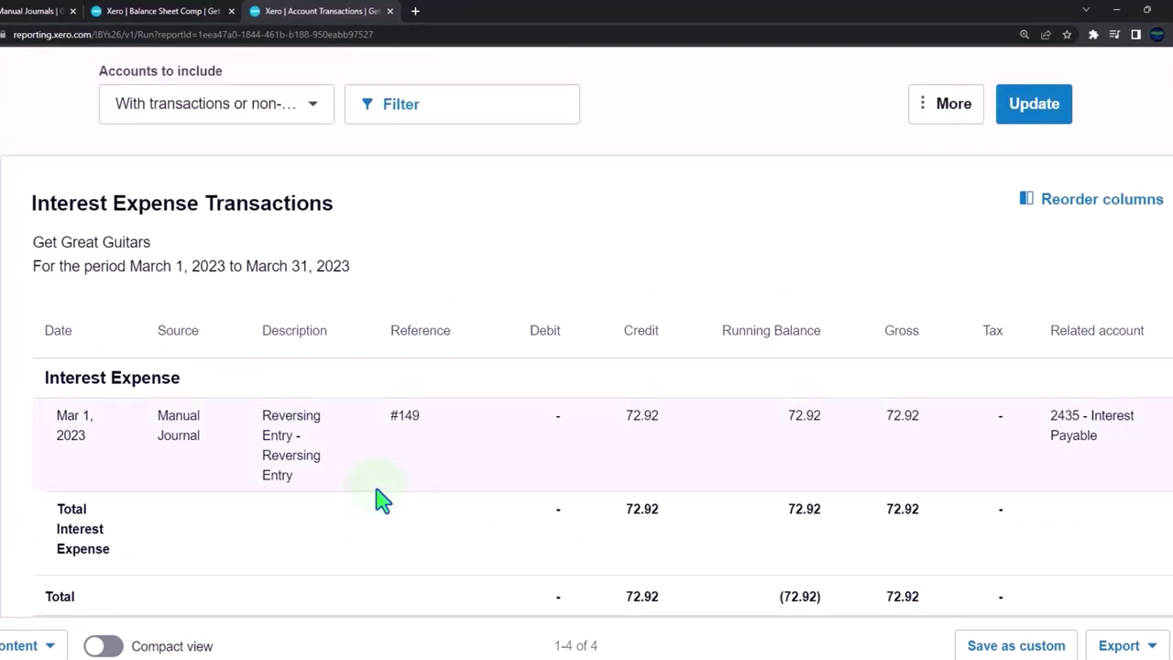
scroll(380, 428, up, 2)
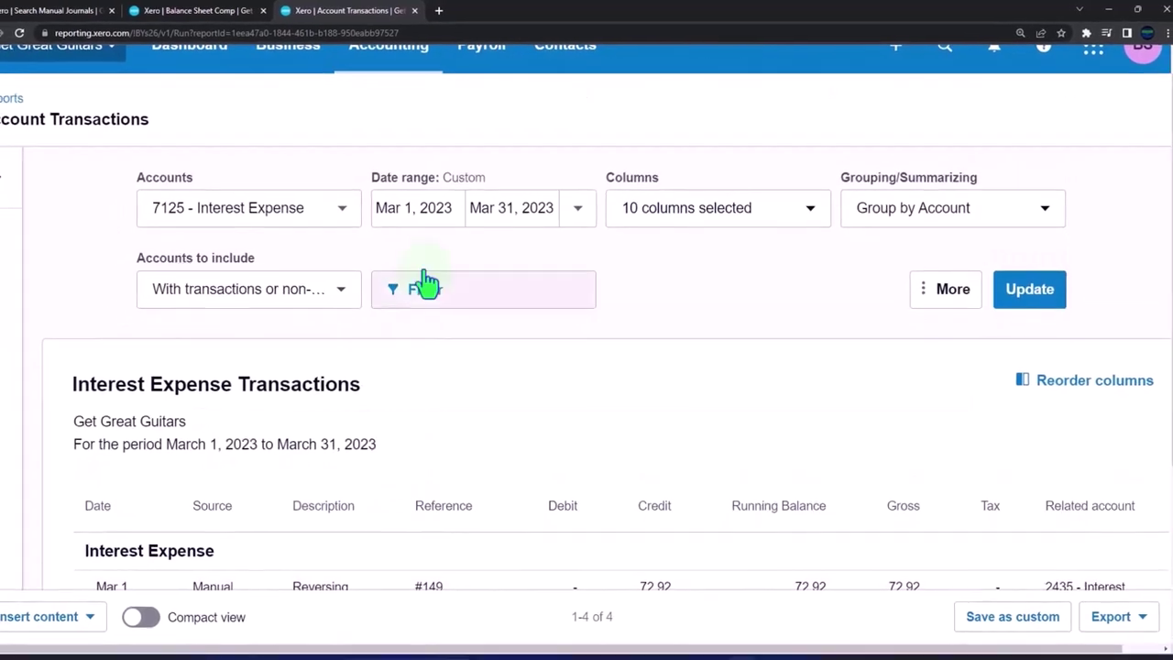
click(441, 207)
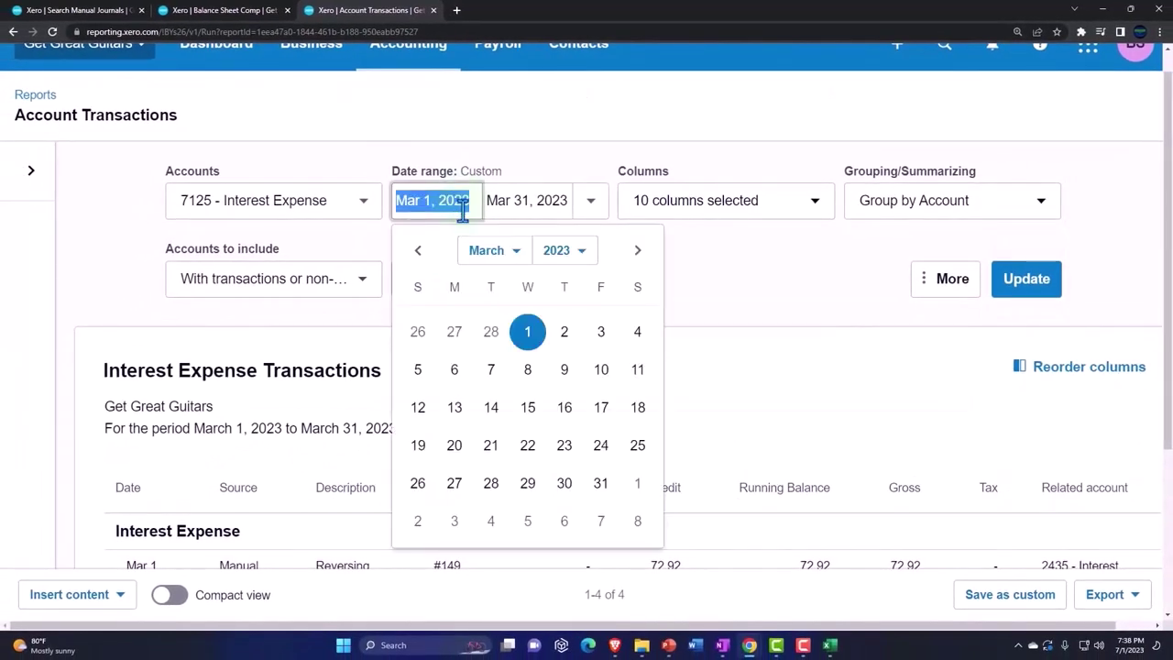
click(513, 253)
click(514, 287)
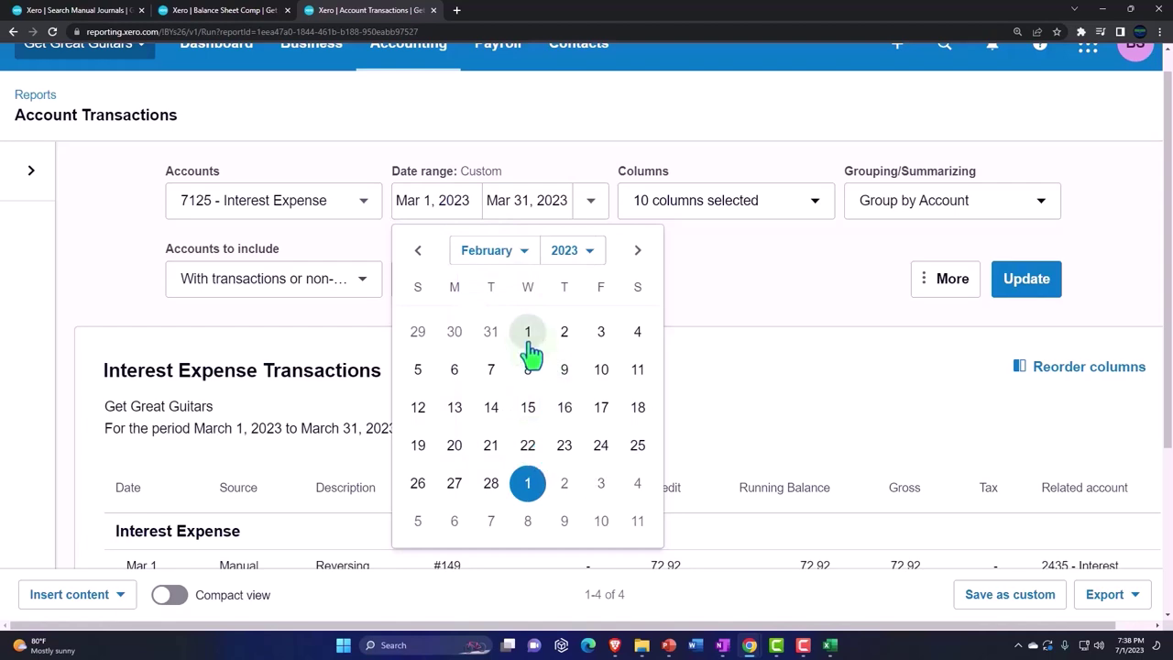
click(491, 483)
click(1008, 288)
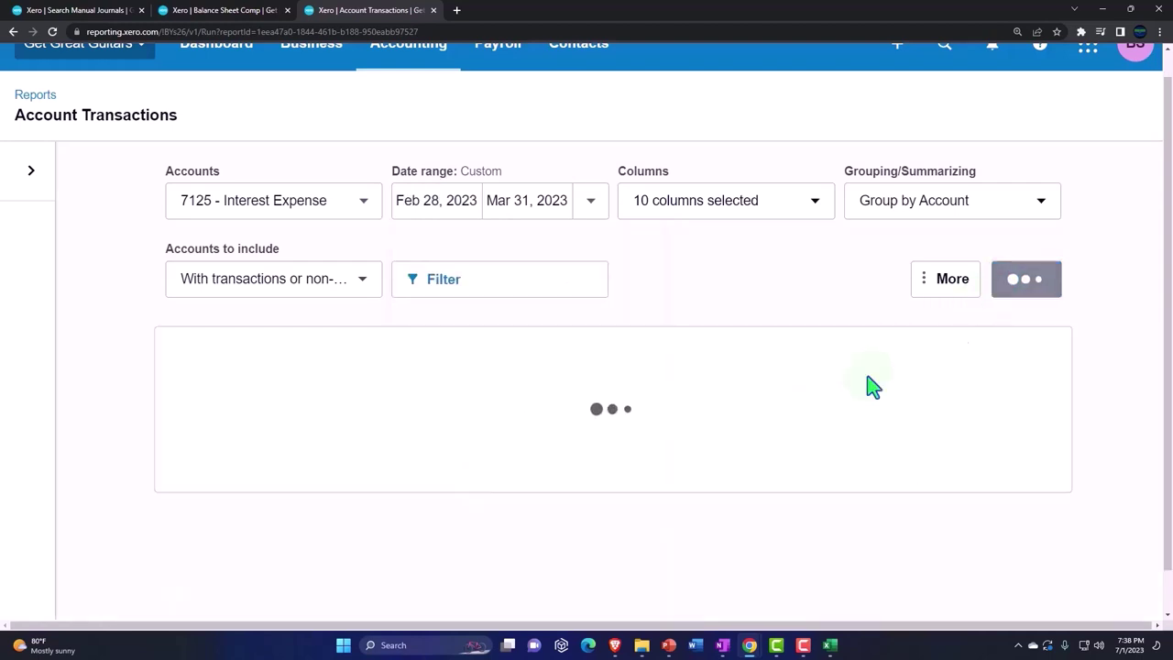
scroll(778, 427, down, 3)
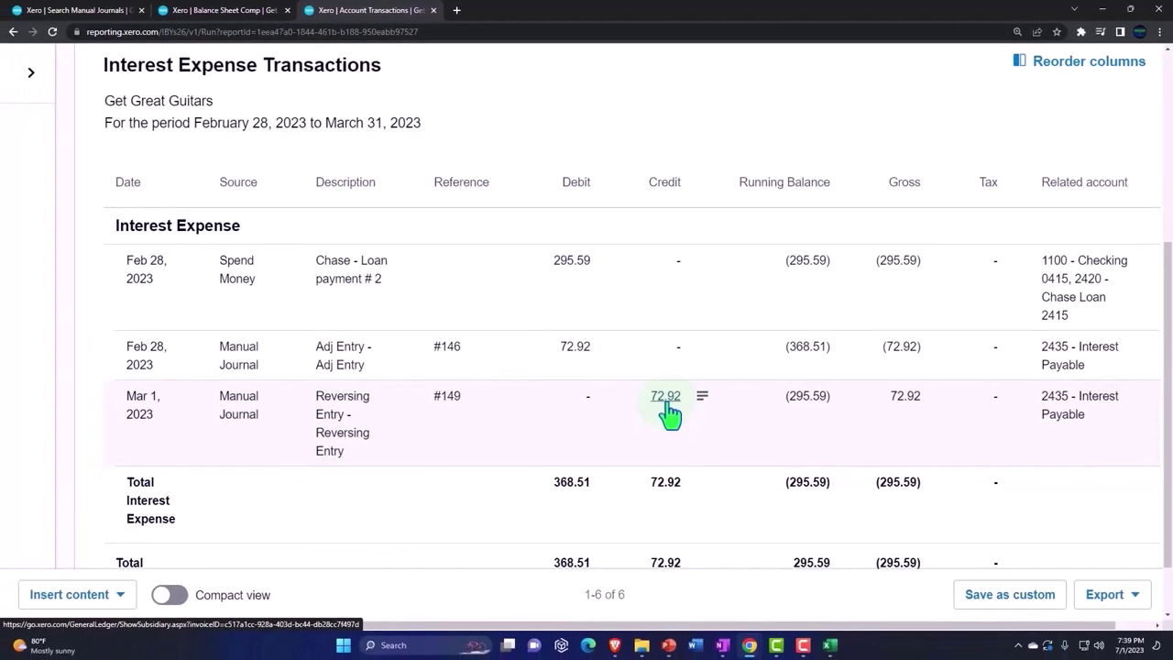
Step: Compare with Excel's 145.83 interest in K5 and 72.92 in K9
click(829, 646)
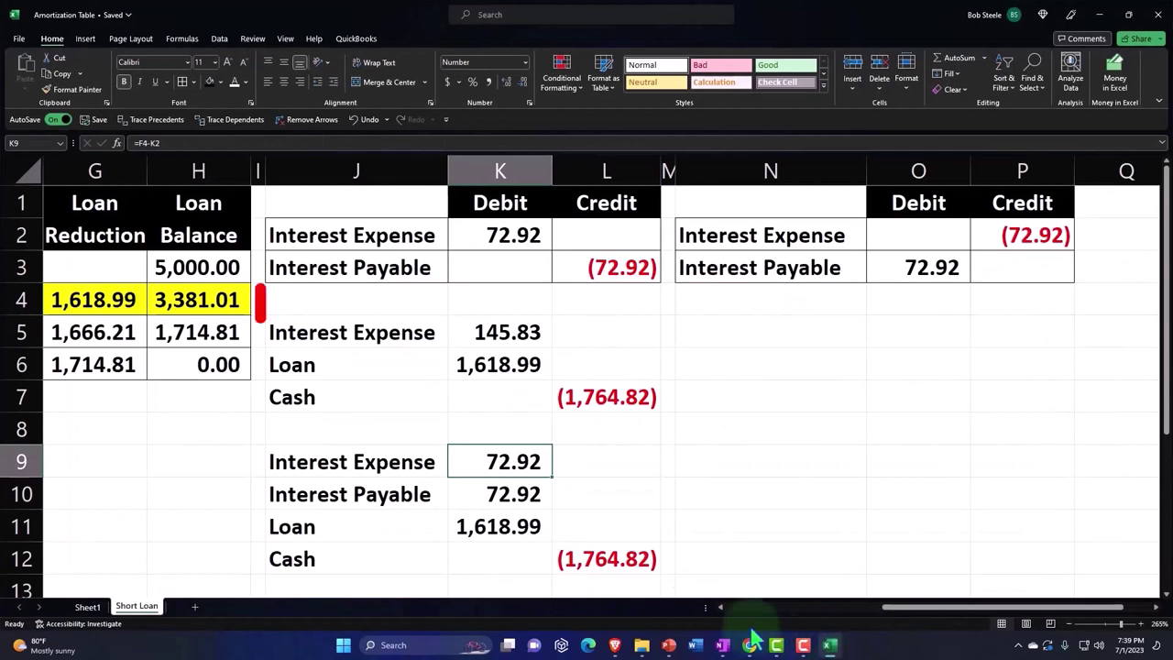
click(514, 330)
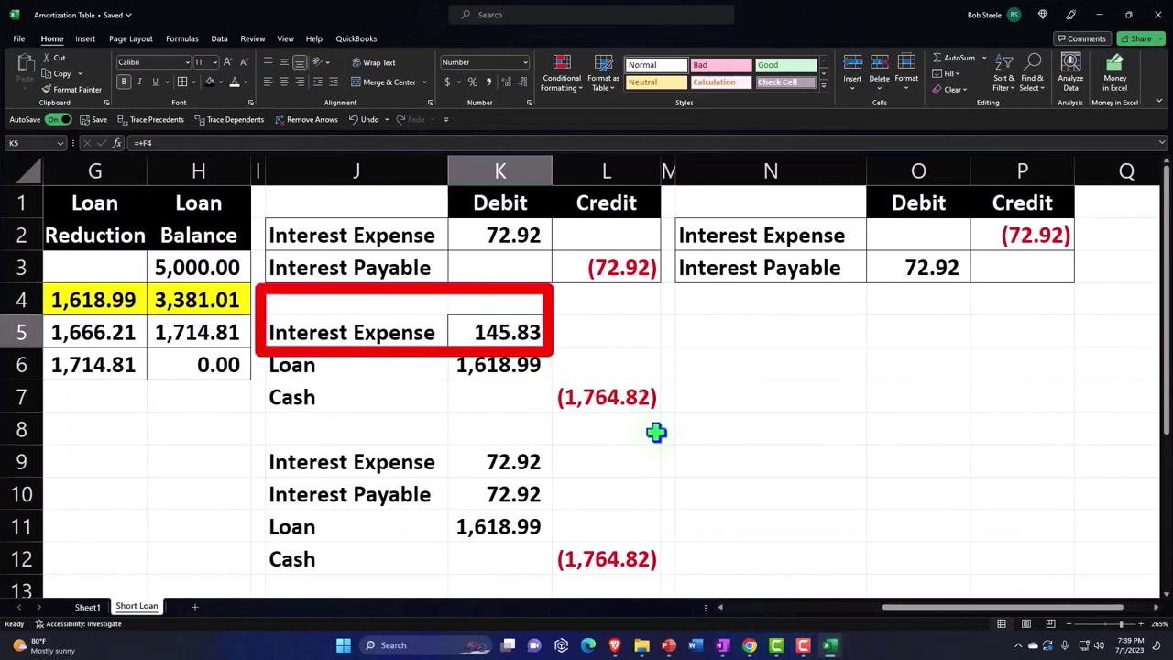
click(529, 462)
Step: Minimize Excel and go back from the Interest Expense transactions to the Income Statement Comp
click(829, 645)
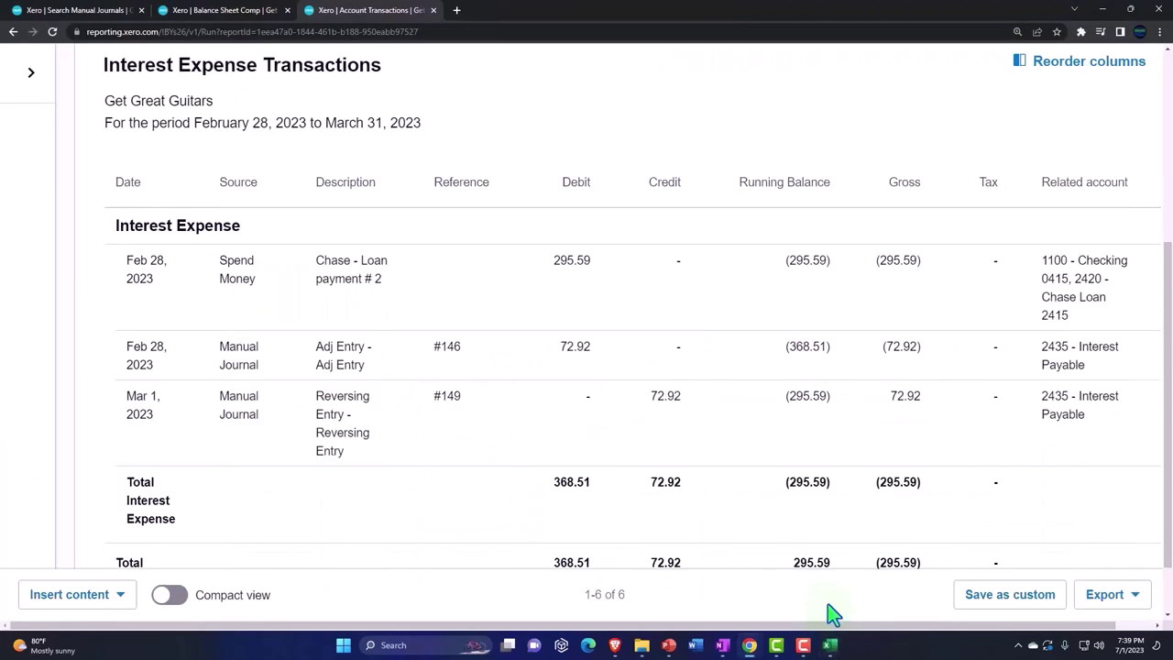
scroll(303, 511, up, 4)
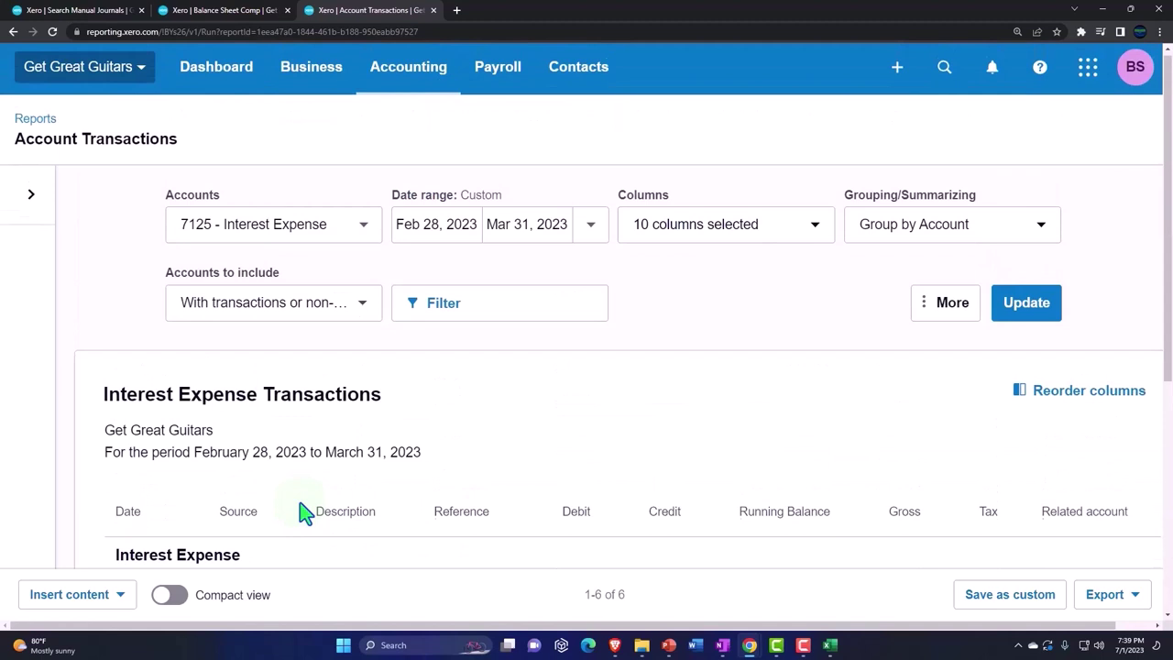
click(12, 33)
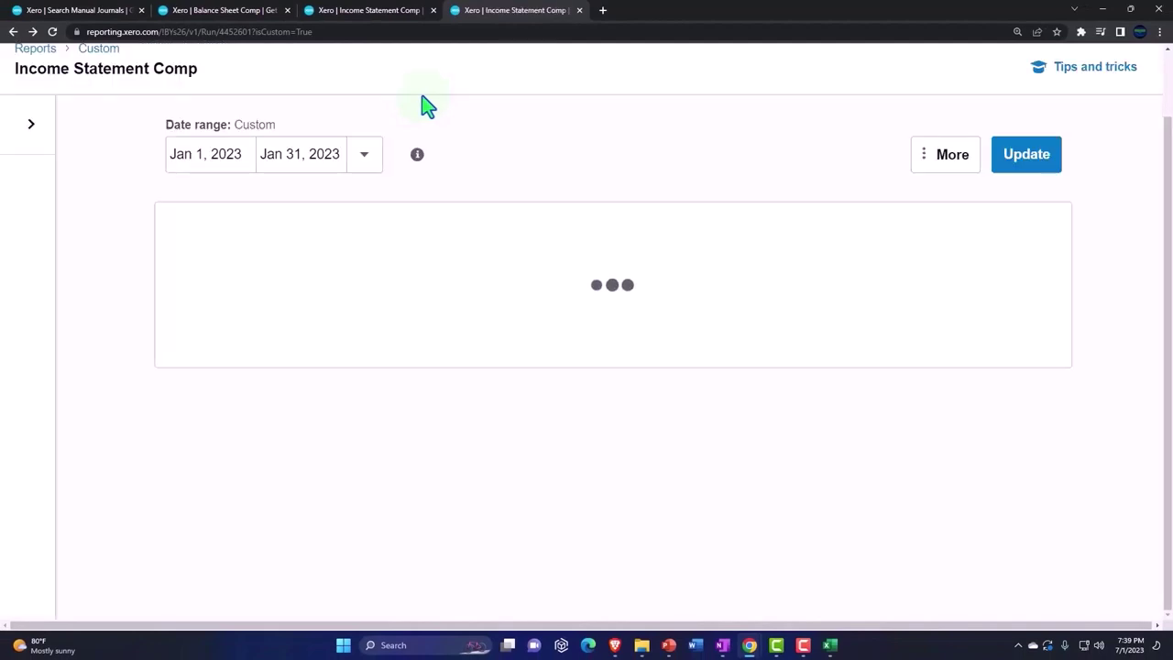
Step: Open the Journal Report by searching 'jour' in Accounting > Reports
click(470, 99)
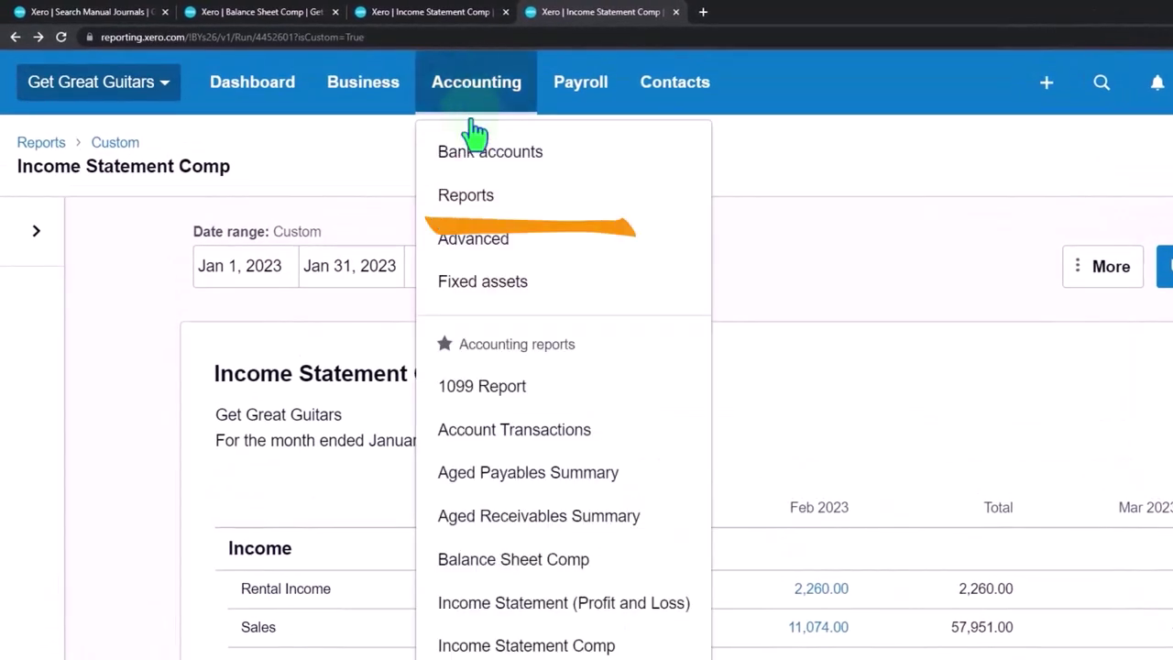
click(458, 194)
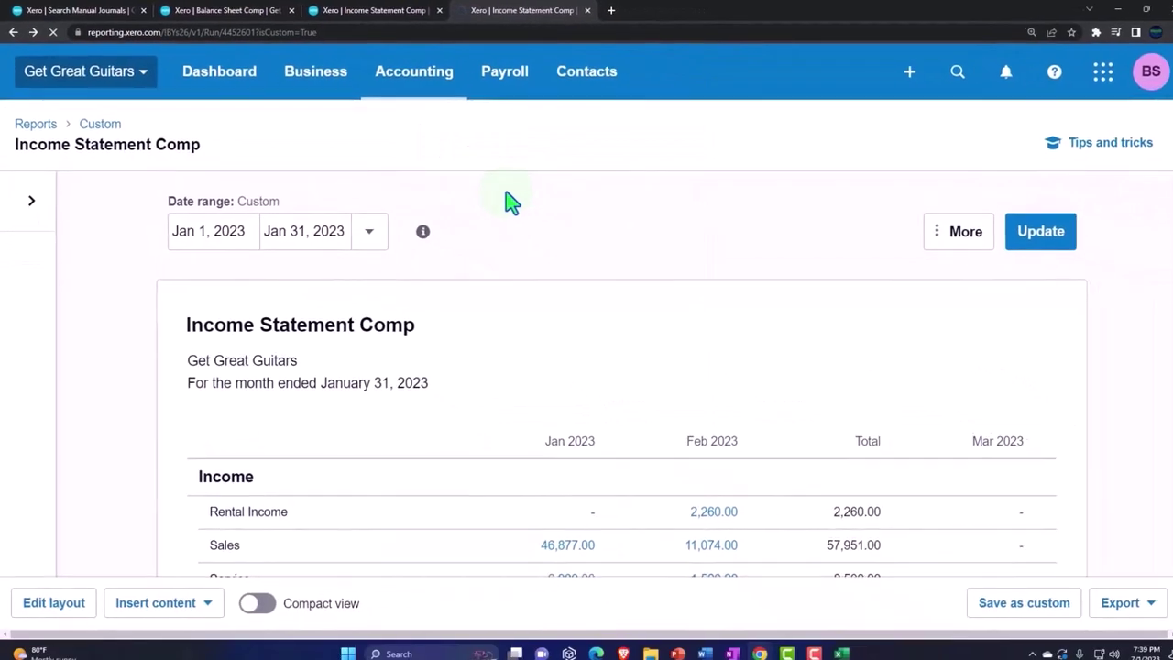
click(828, 134)
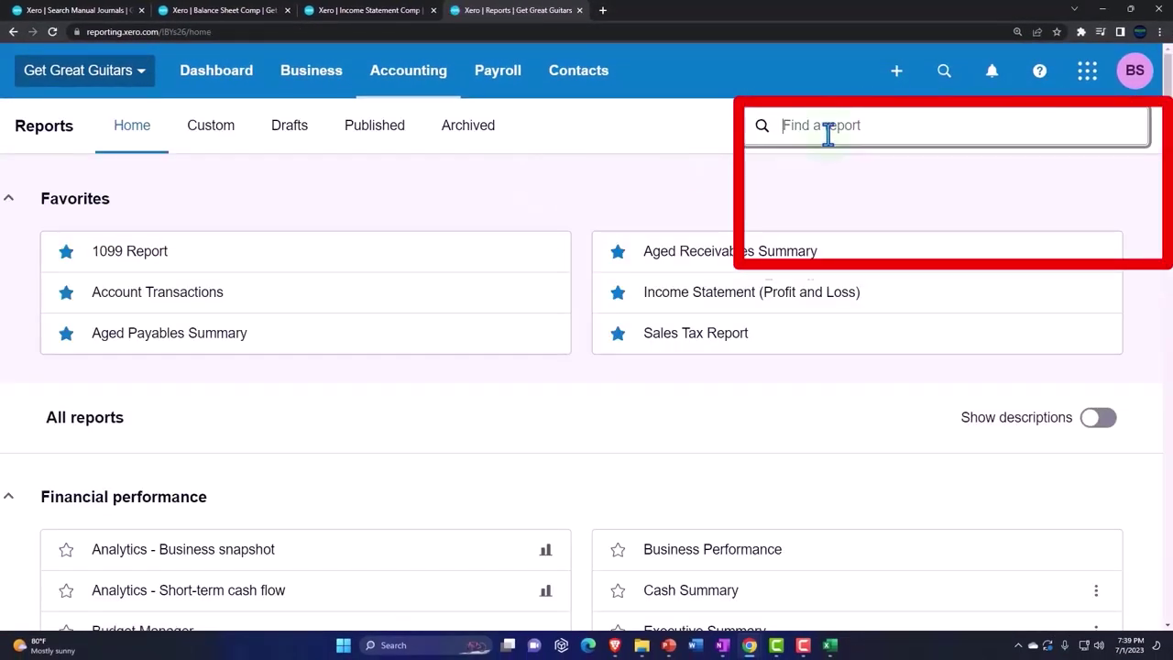
text(jour)
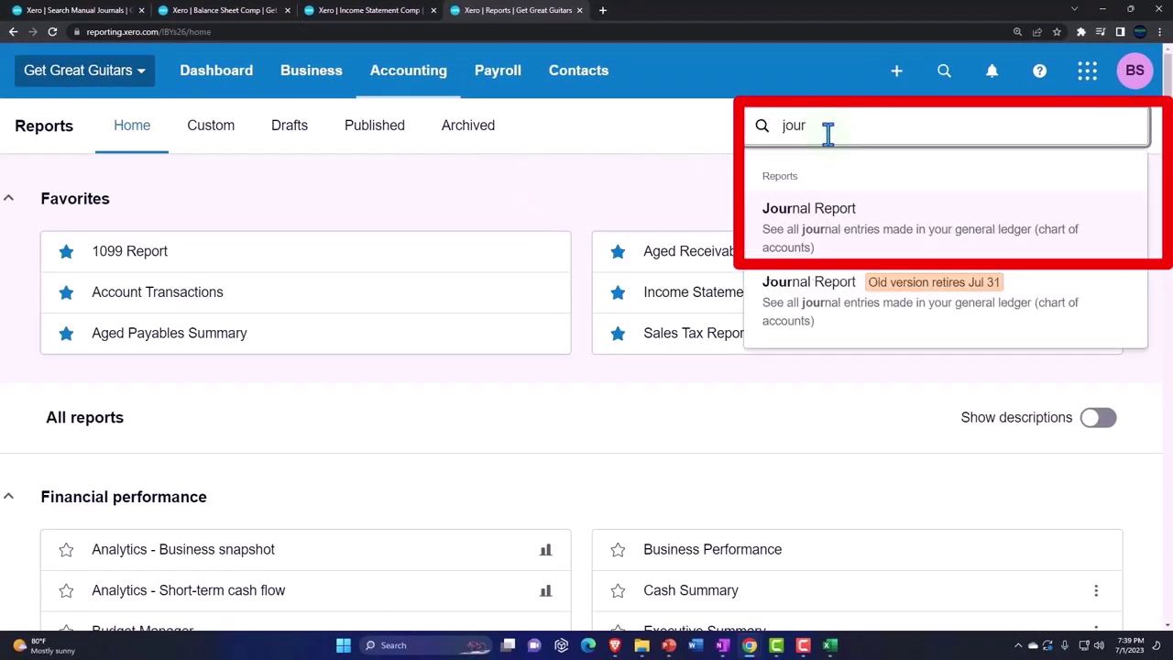
click(827, 230)
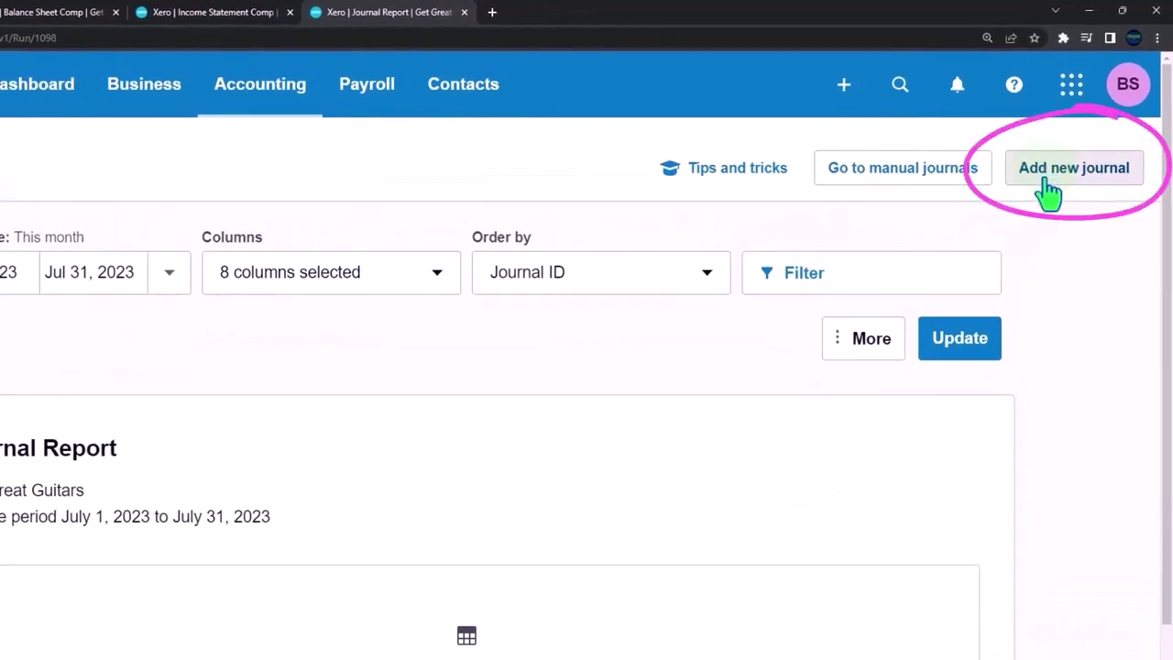
click(1052, 194)
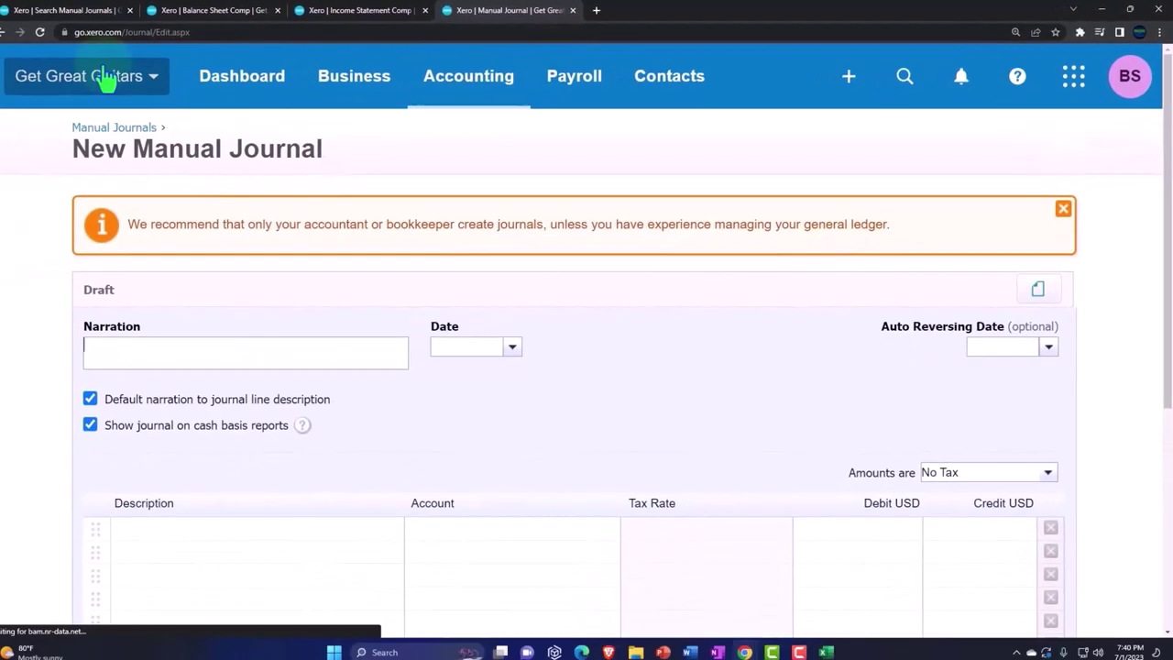
click(12, 33)
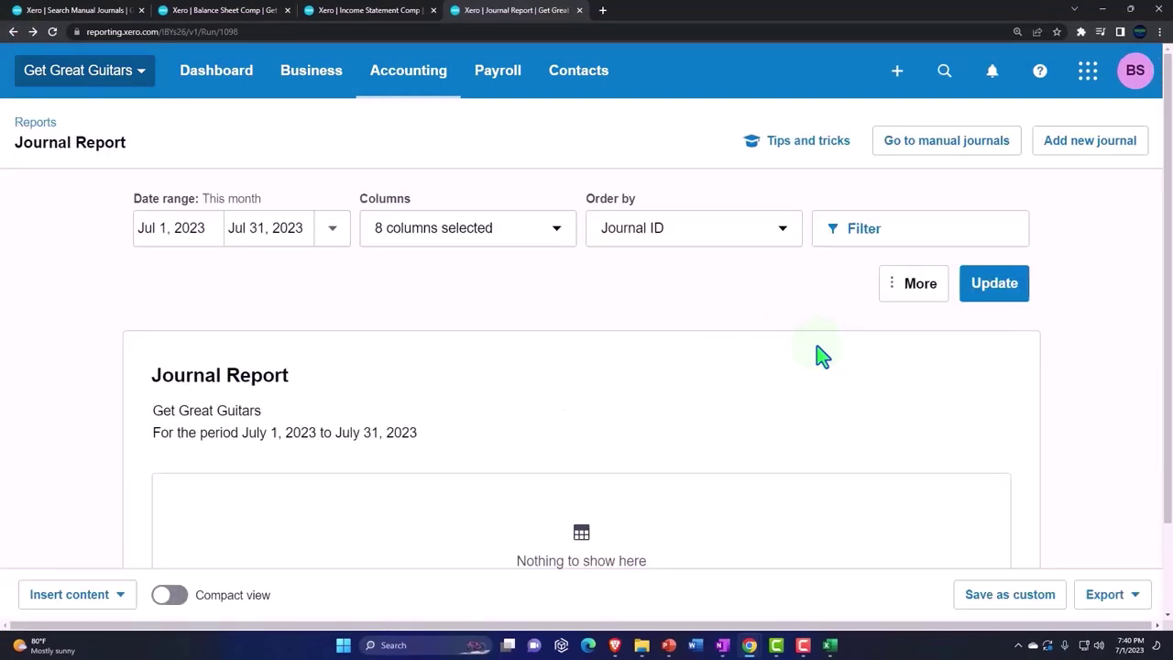
Step: Set the Journal Report's custom date range to March 1–March 1, 2023 and update
click(337, 242)
scroll(371, 348, down, 3)
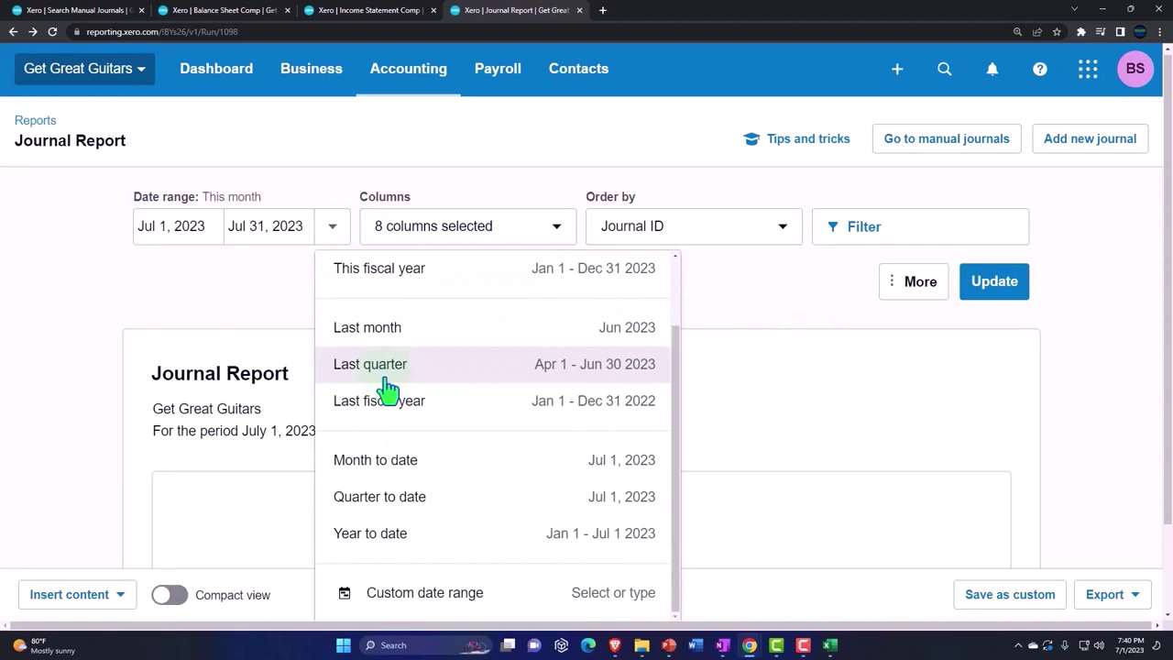
click(449, 541)
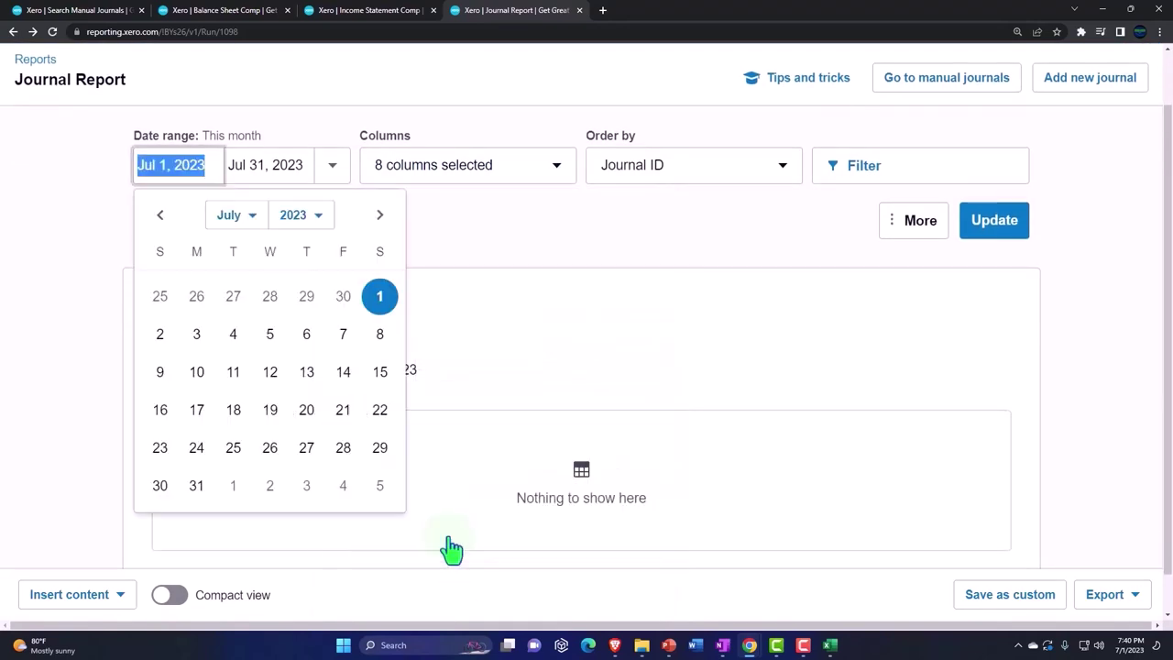
click(254, 220)
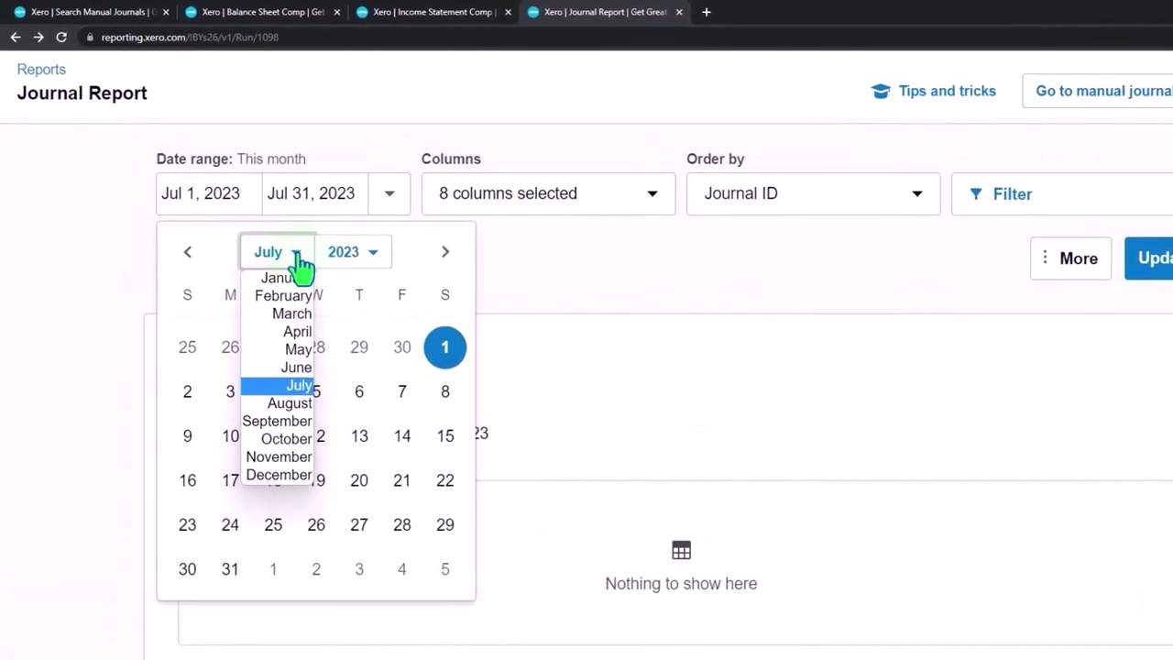
click(293, 313)
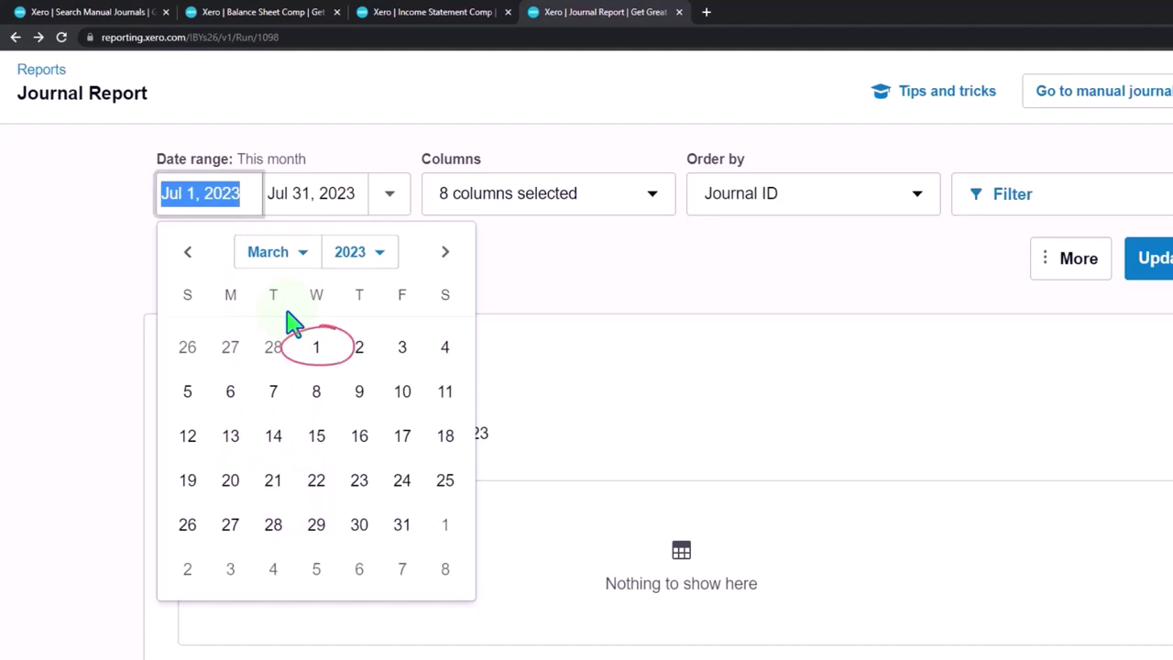
click(317, 348)
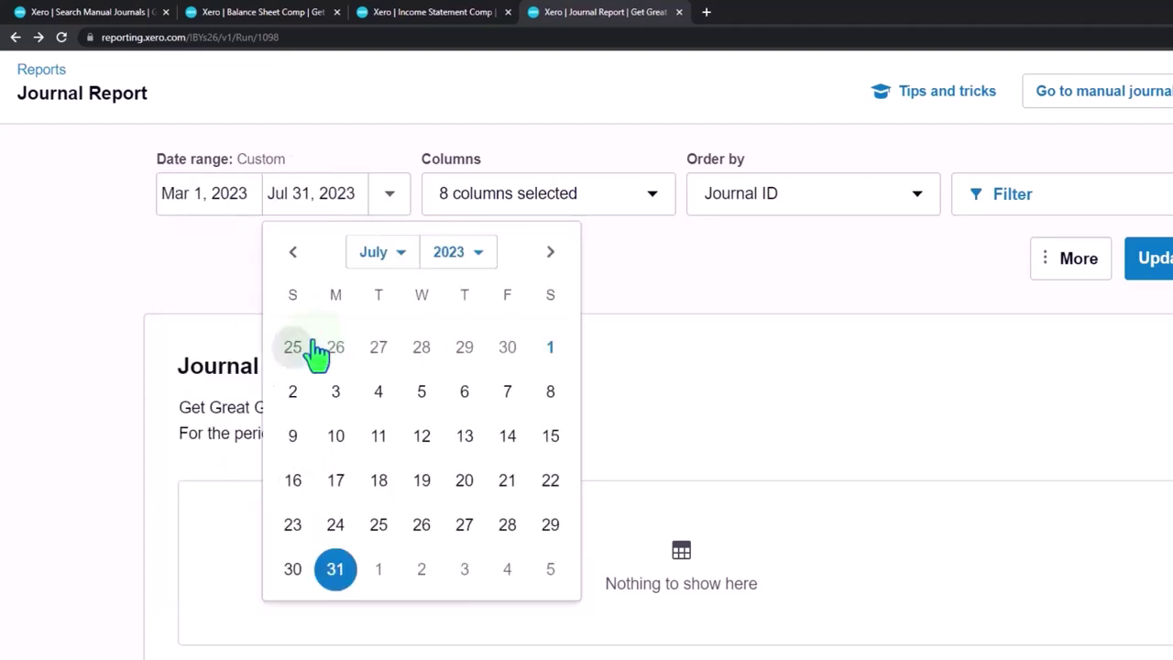
click(378, 253)
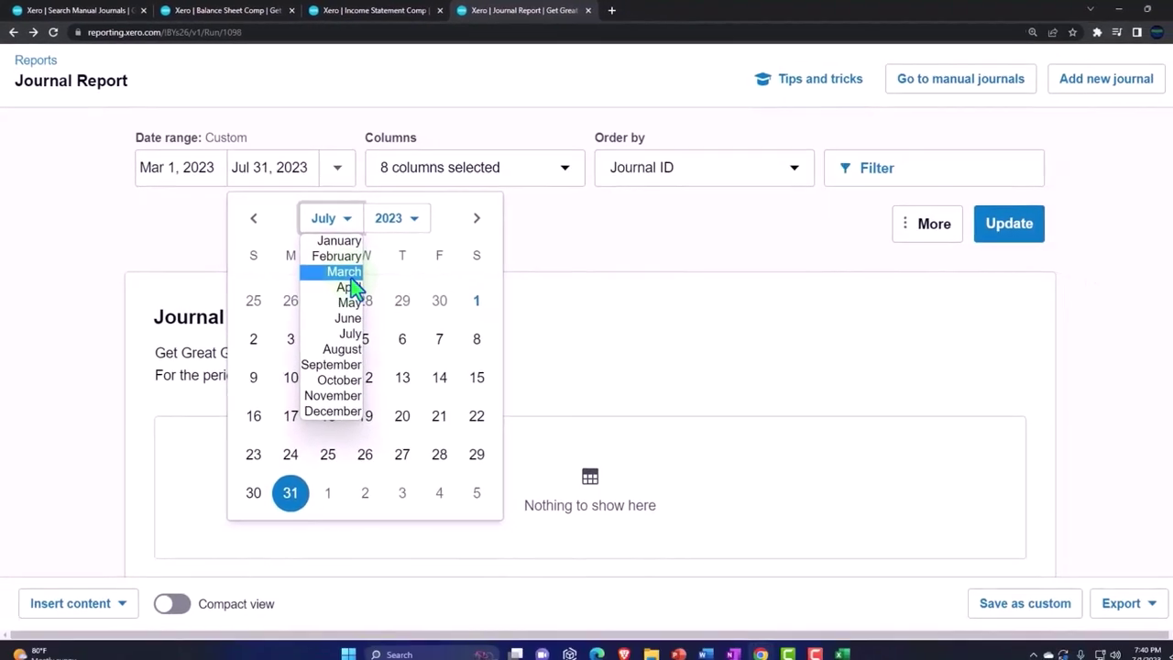
click(348, 273)
click(365, 303)
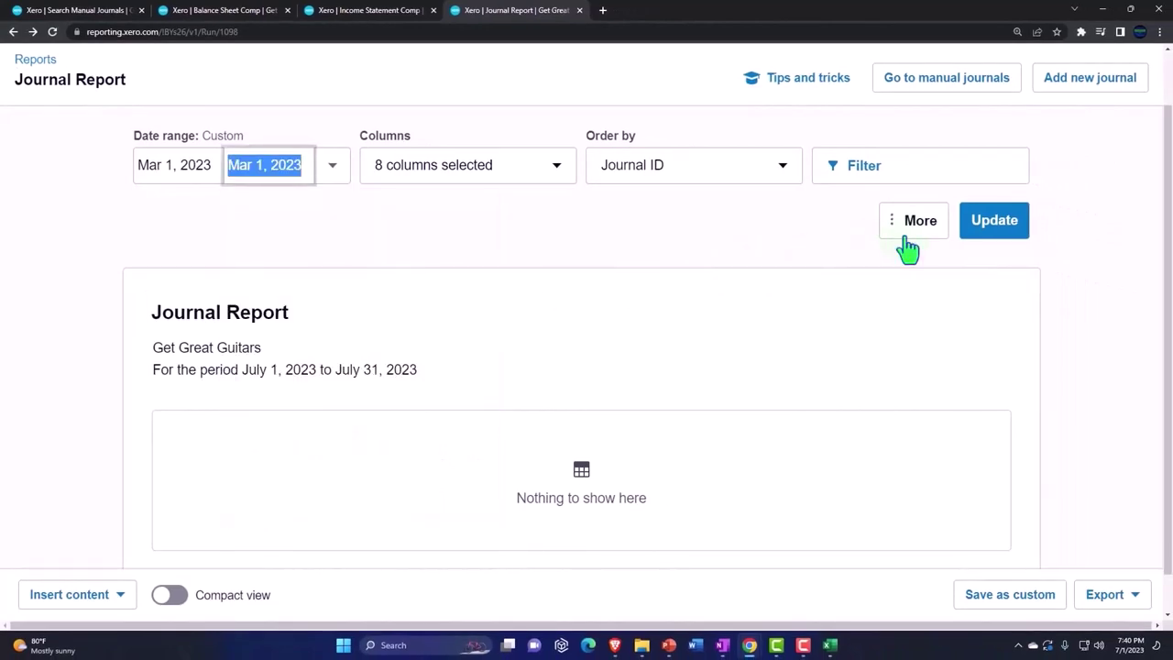
click(1008, 233)
scroll(911, 351, down, 2)
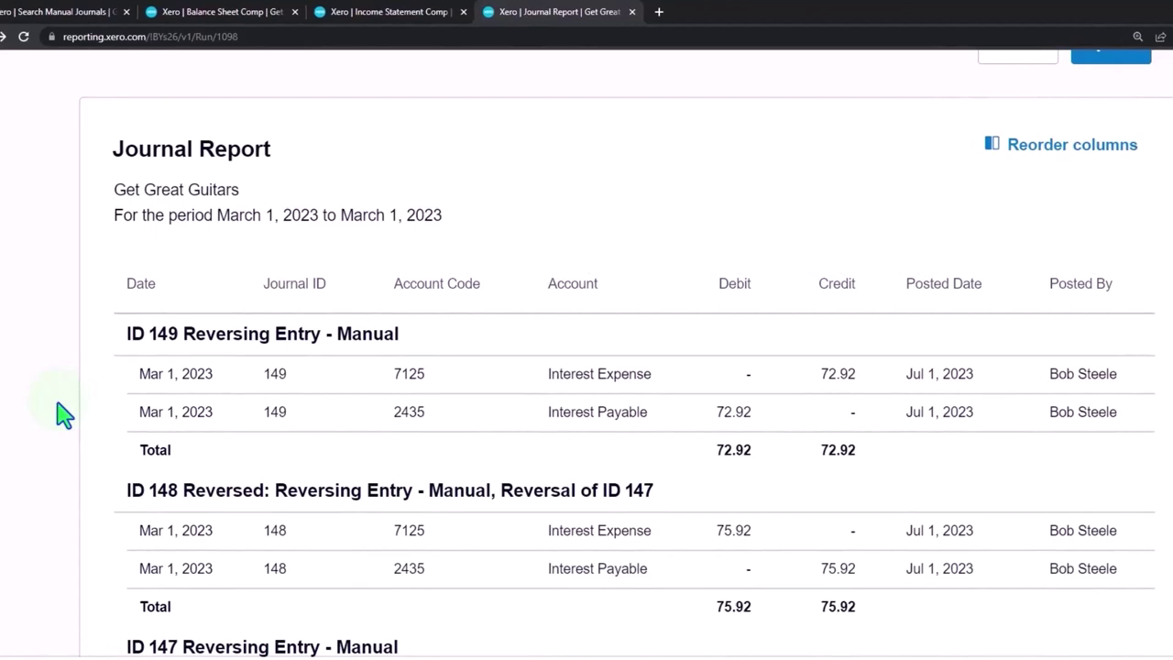
scroll(64, 414, down, 1)
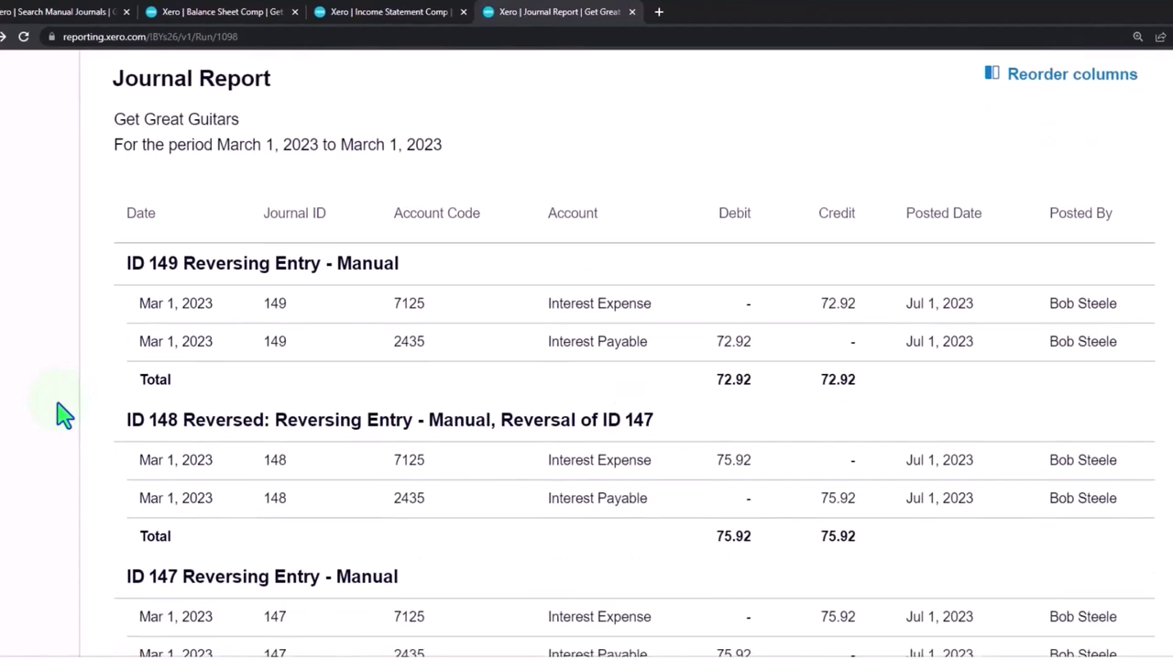
scroll(64, 414, up, 5)
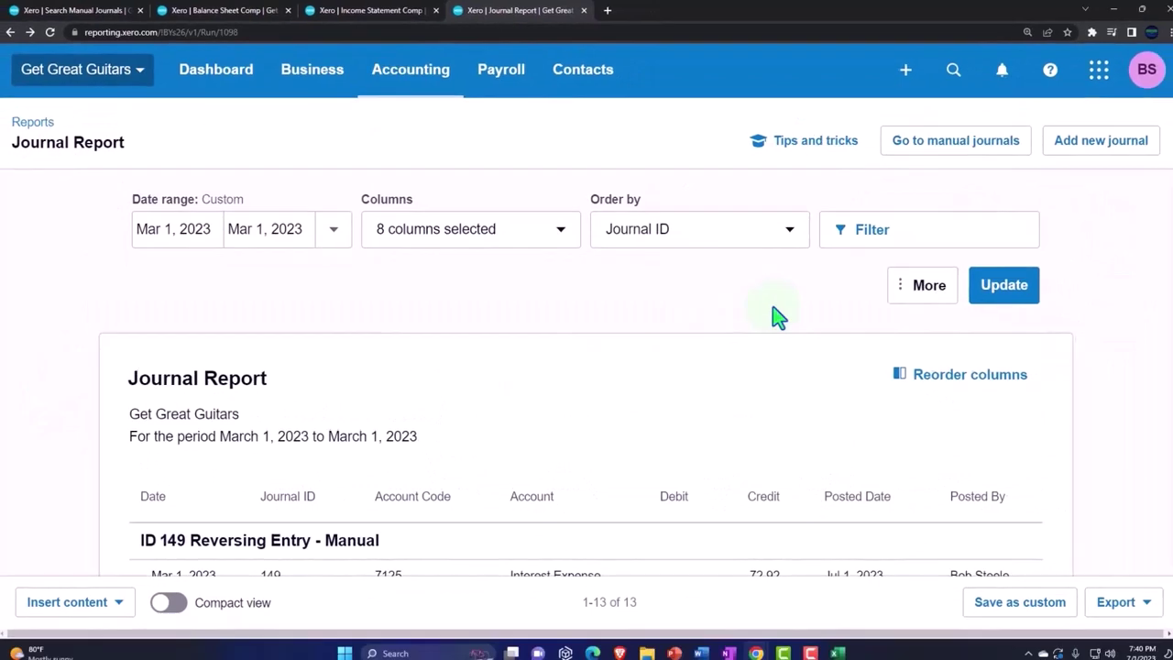
Step: Filter the report to posted manual journals only, leaving reversing entry 149
click(922, 285)
click(917, 369)
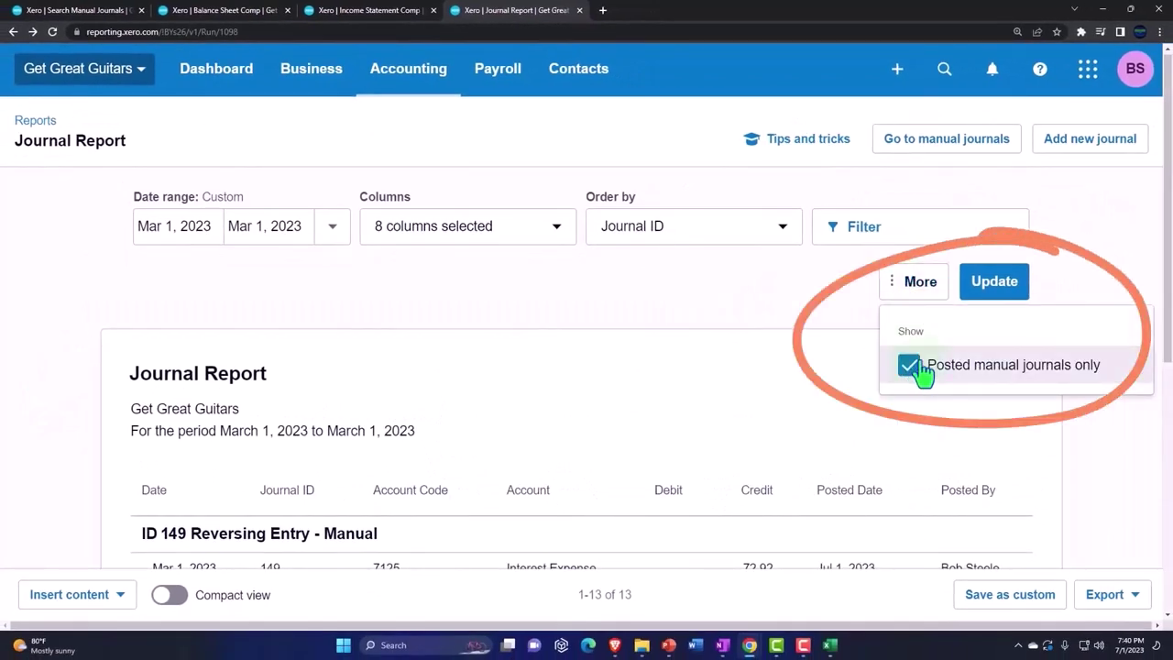
click(994, 292)
scroll(110, 283, down, 2)
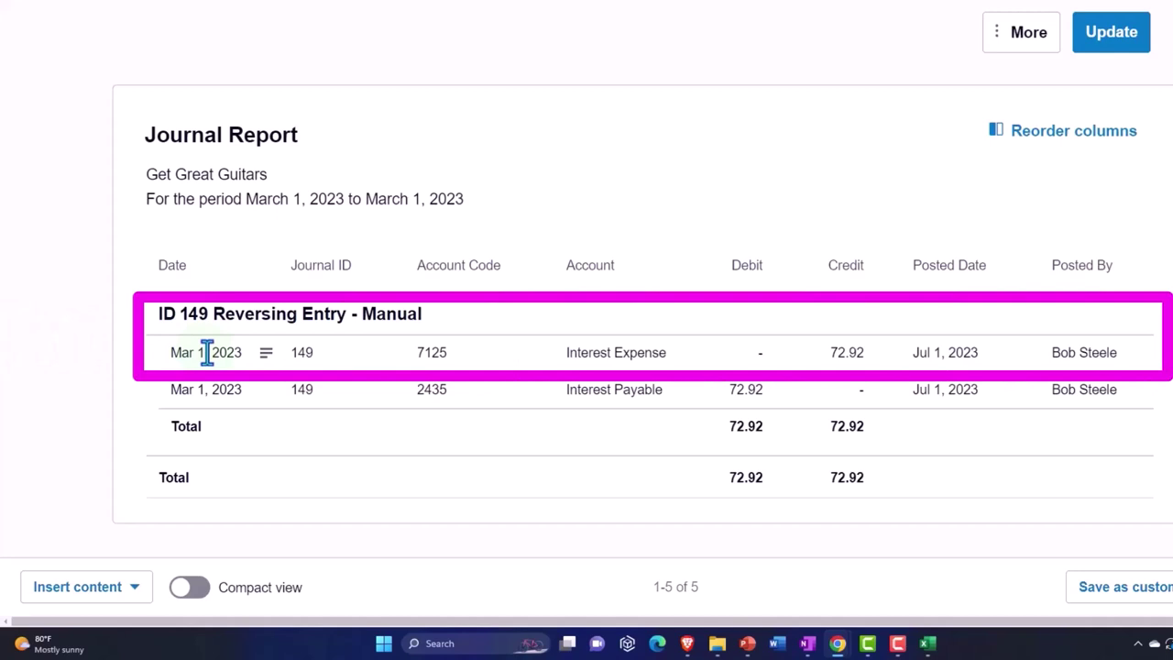
scroll(472, 419, up, 2)
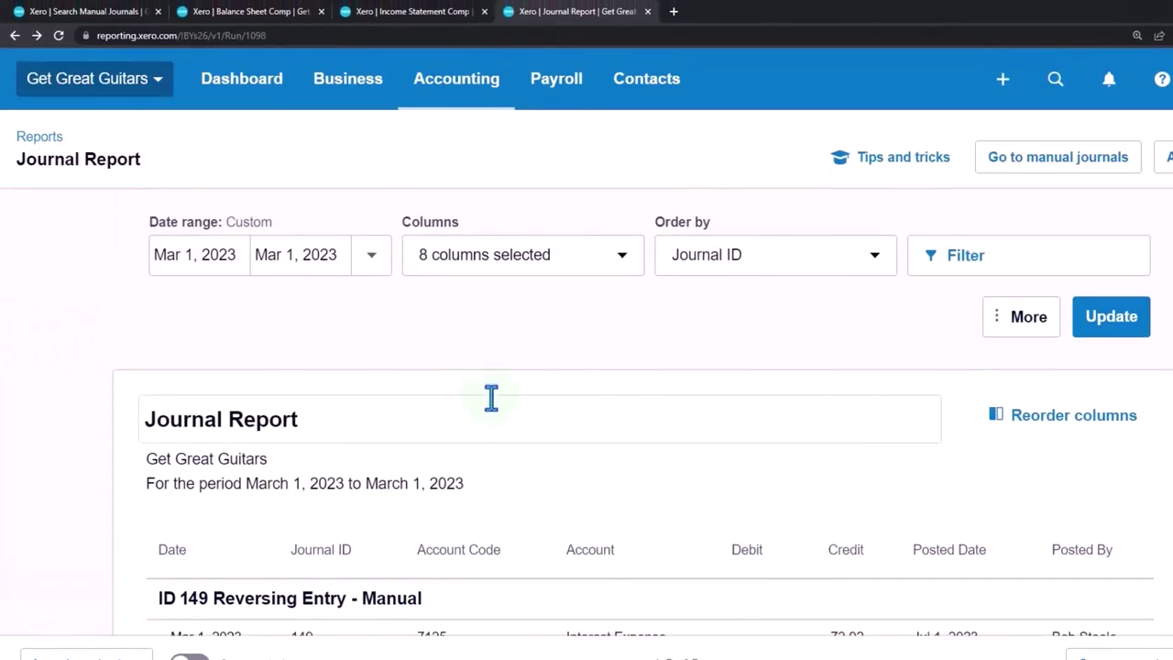
Step: Open the Trial Balance by searching 'tri' in Accounting > Reports
click(459, 96)
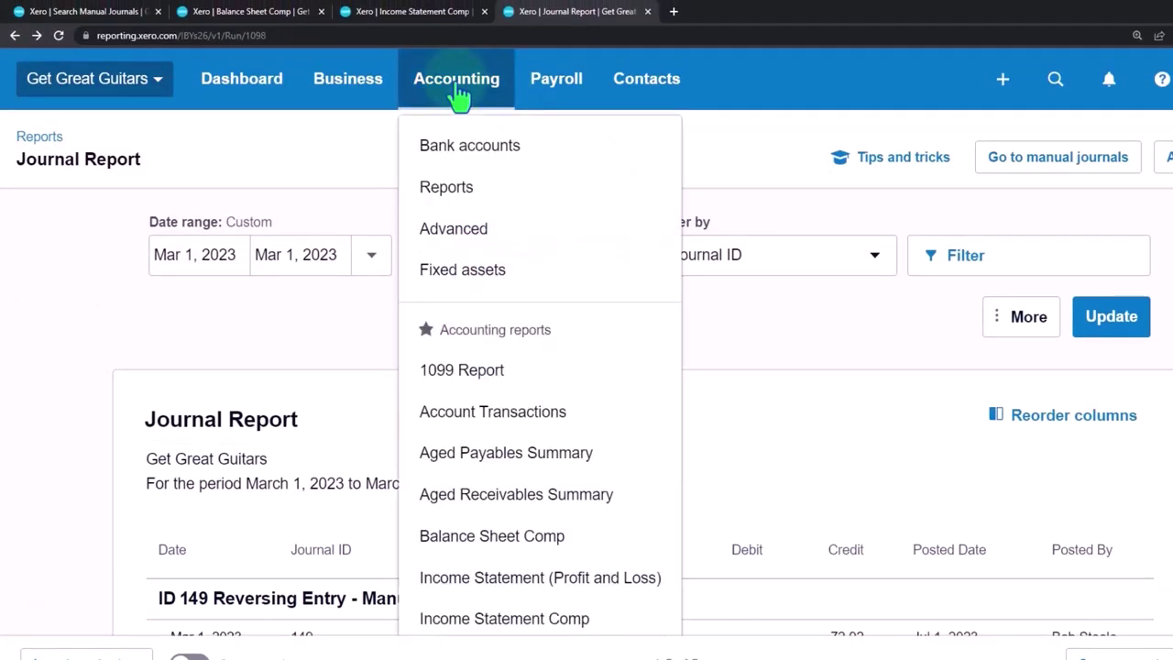
scroll(477, 252, down, 1)
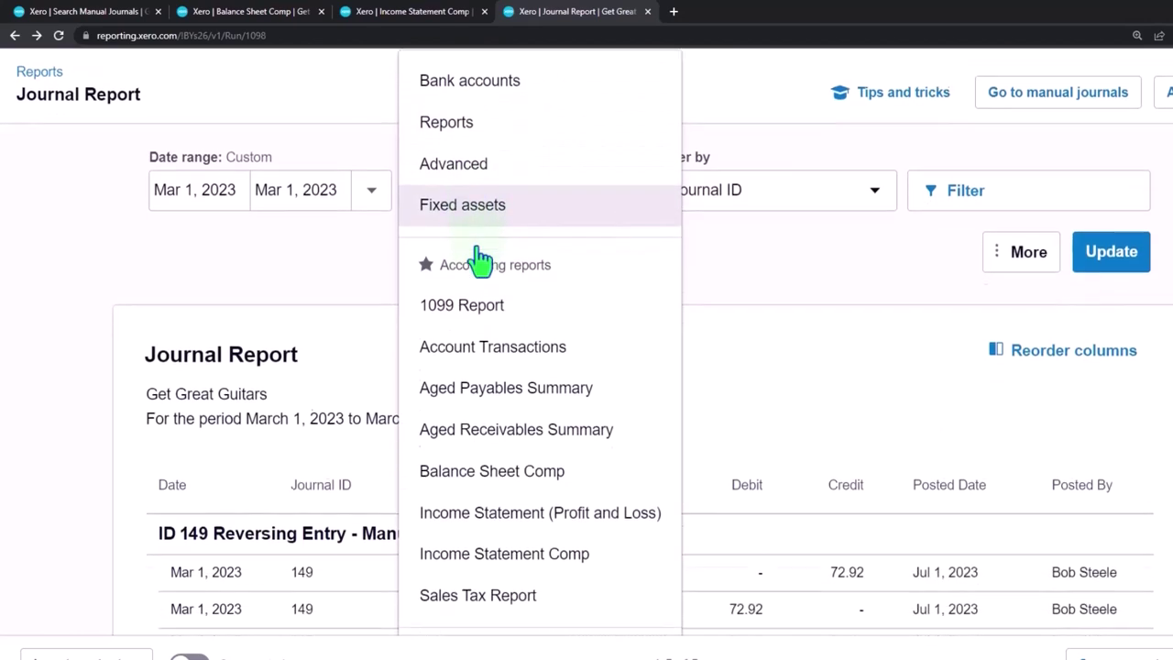
scroll(475, 220, up, 1)
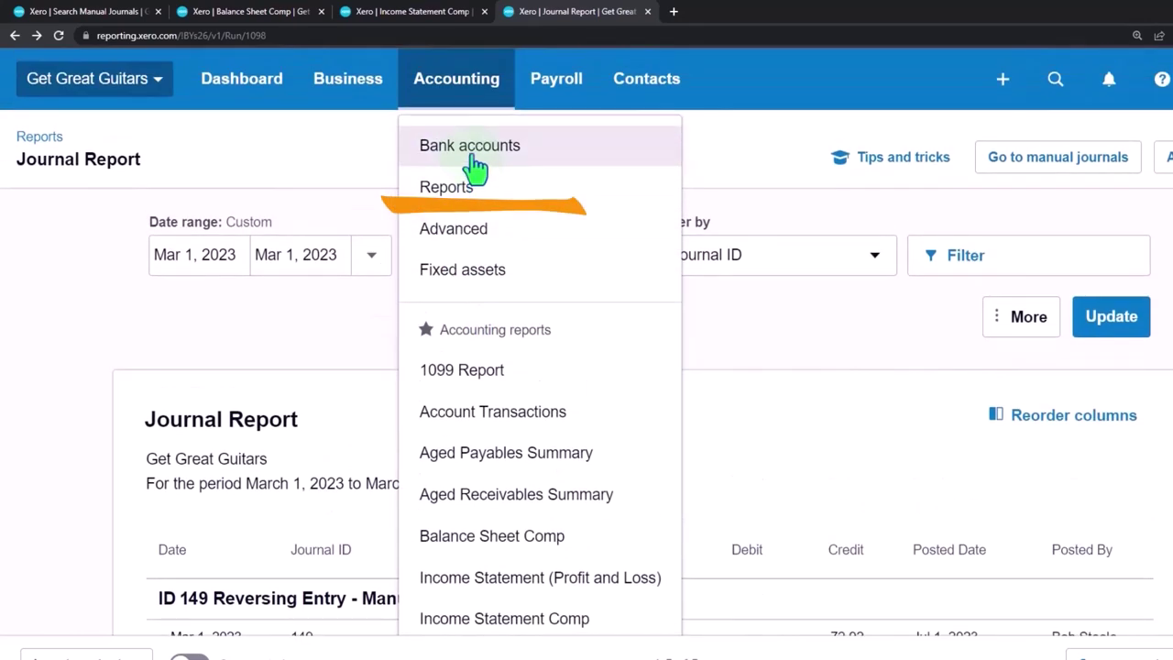
click(466, 186)
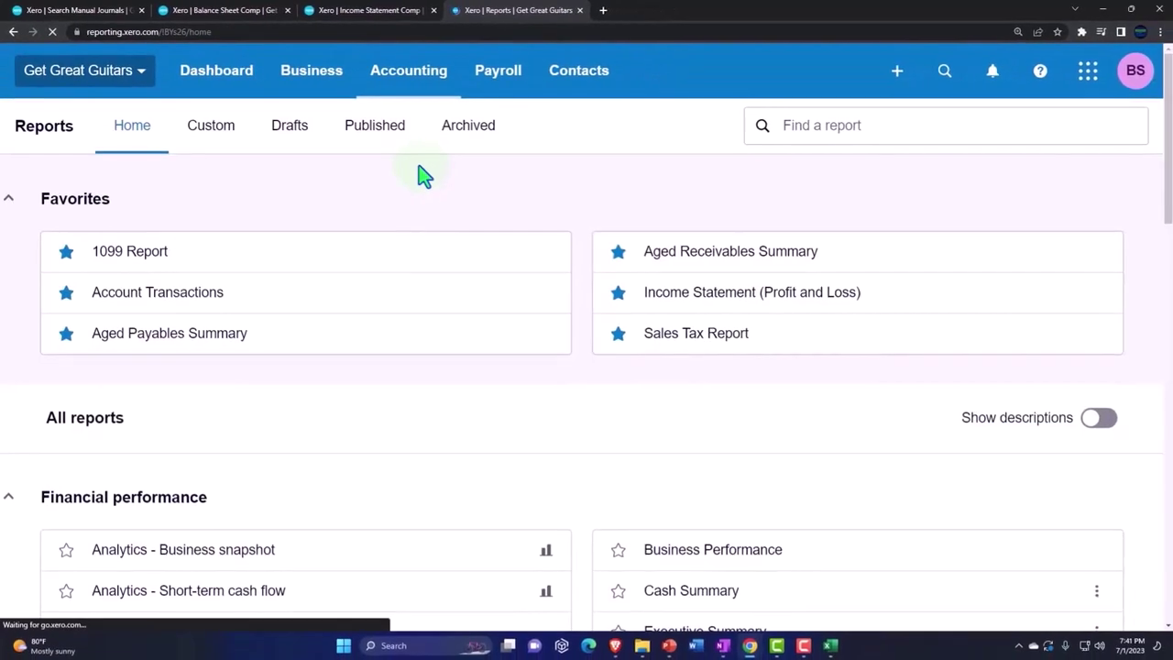
click(837, 124)
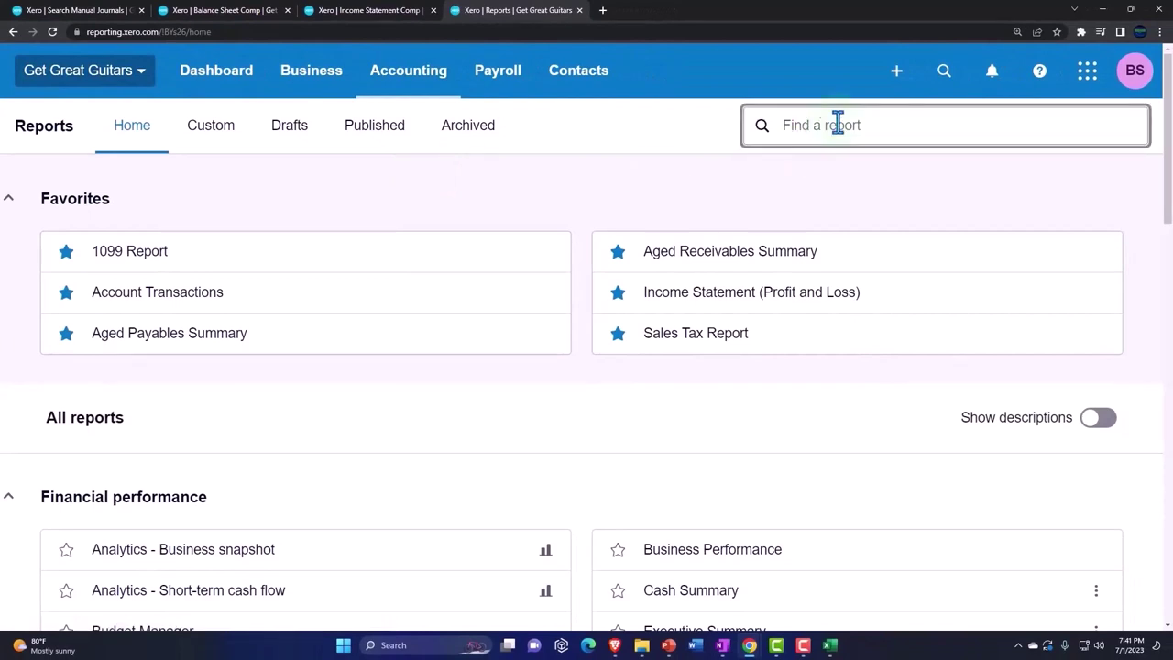
text(tri)
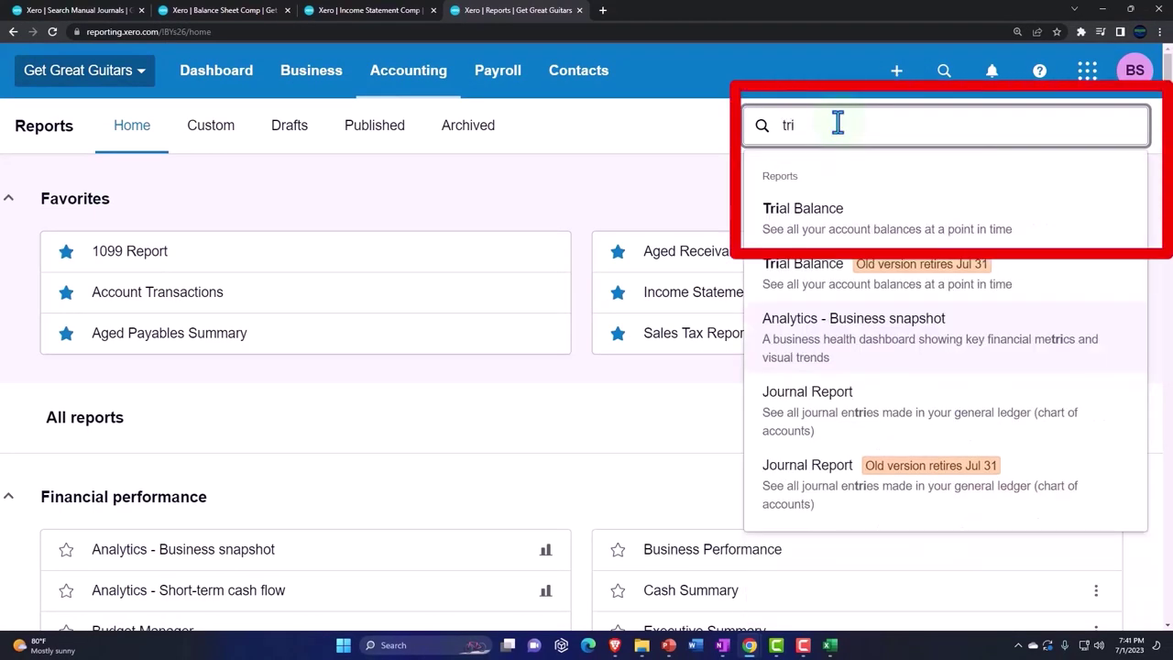
click(838, 220)
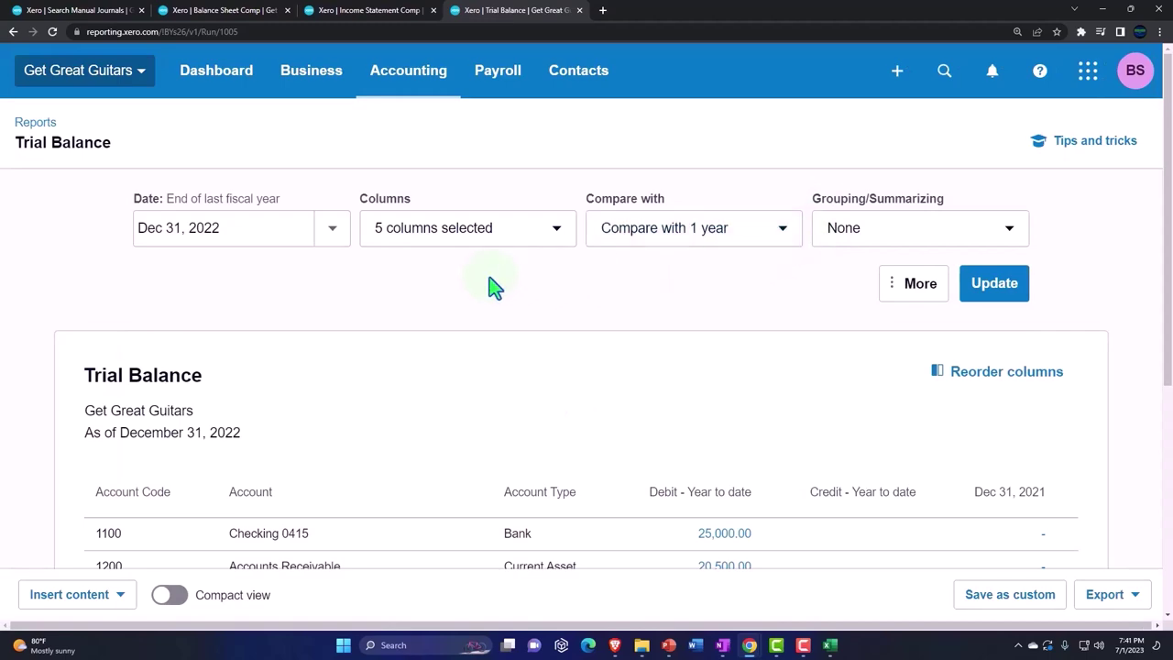
Step: Set the Trial Balance custom date to December 31, 2023 and update
click(388, 270)
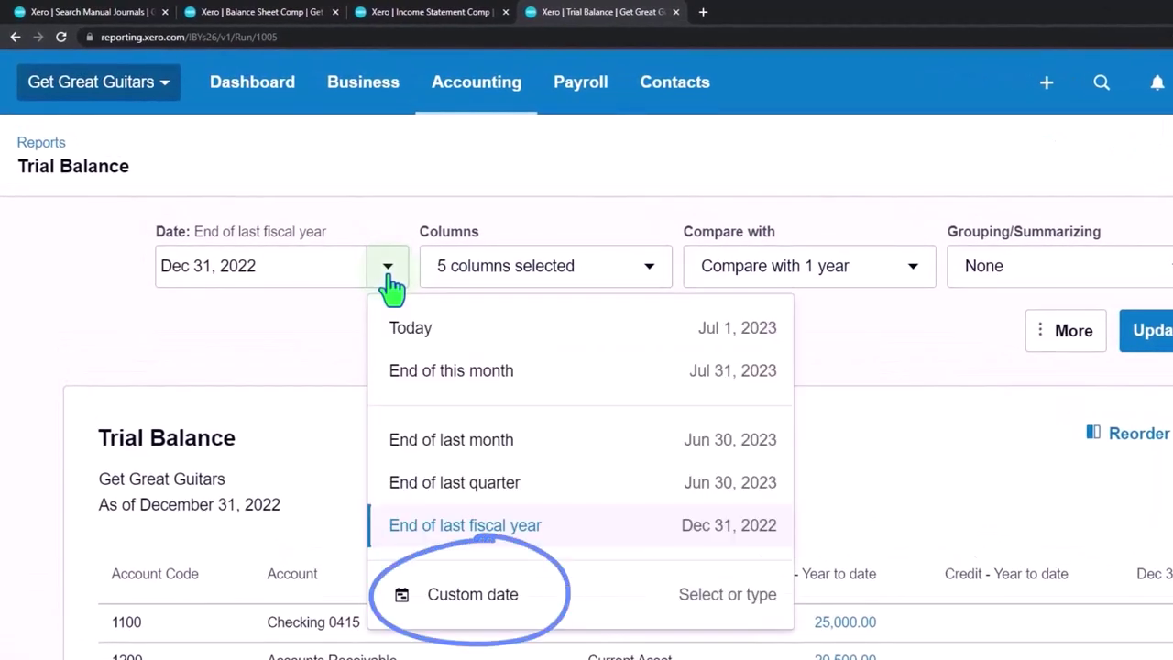
click(454, 597)
click(389, 329)
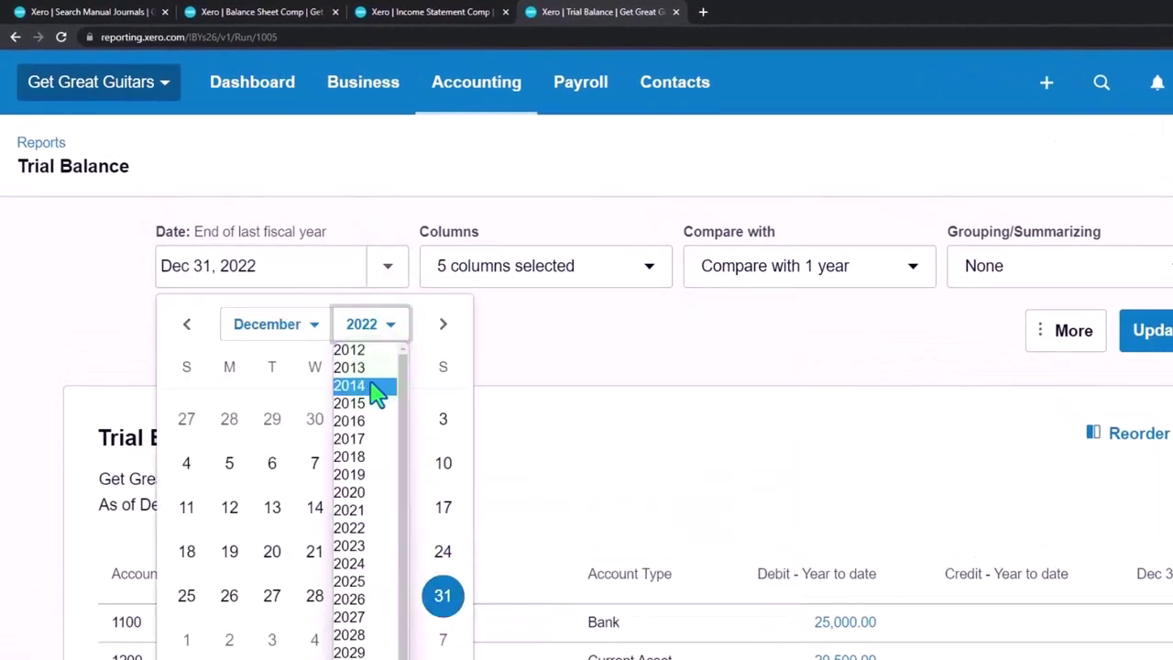
click(361, 549)
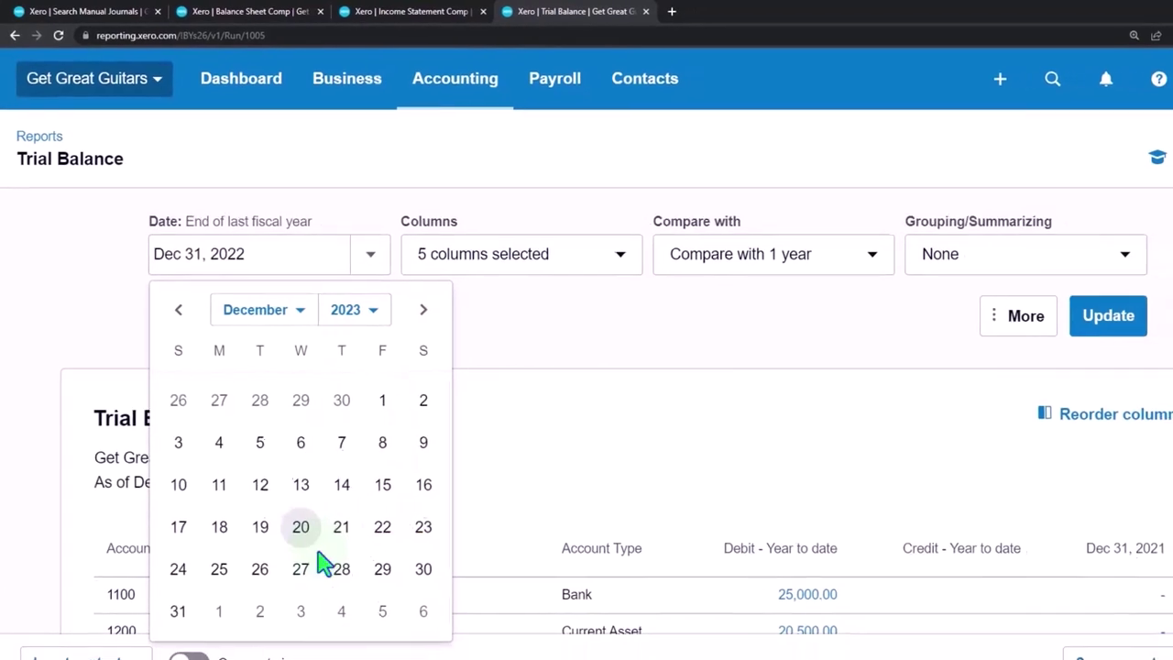
click(187, 639)
click(1017, 291)
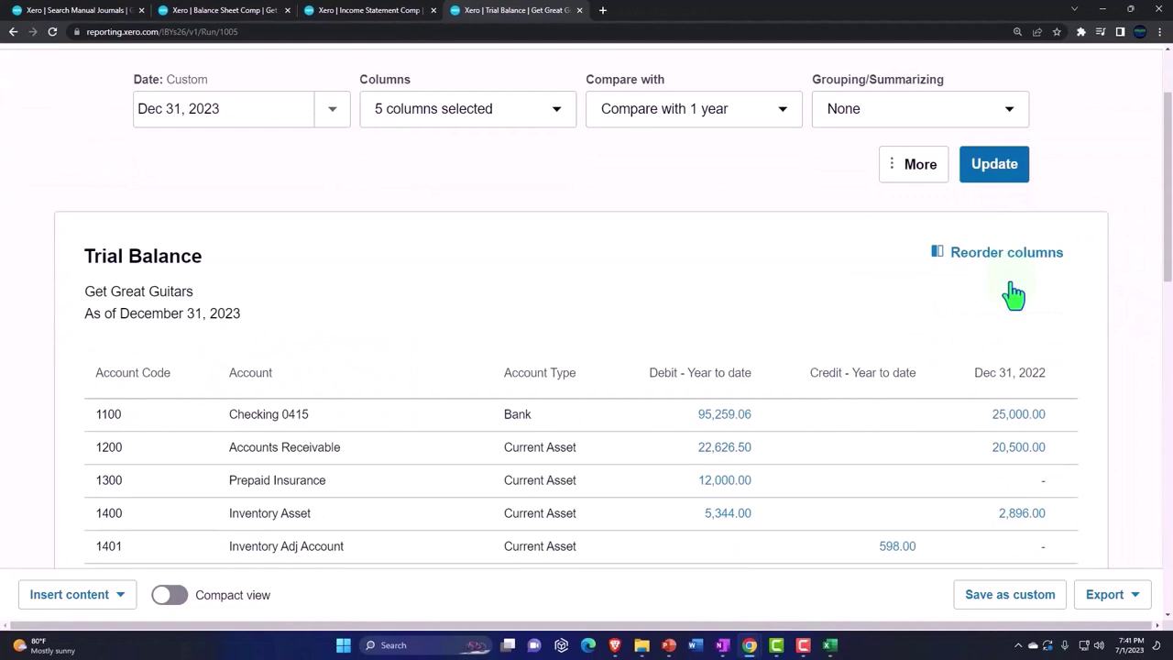
Step: Scroll down to check Interest Expense debit 595.59 and totals of 302,921.26
scroll(1012, 293, down, 1)
scroll(1012, 293, down, 1)
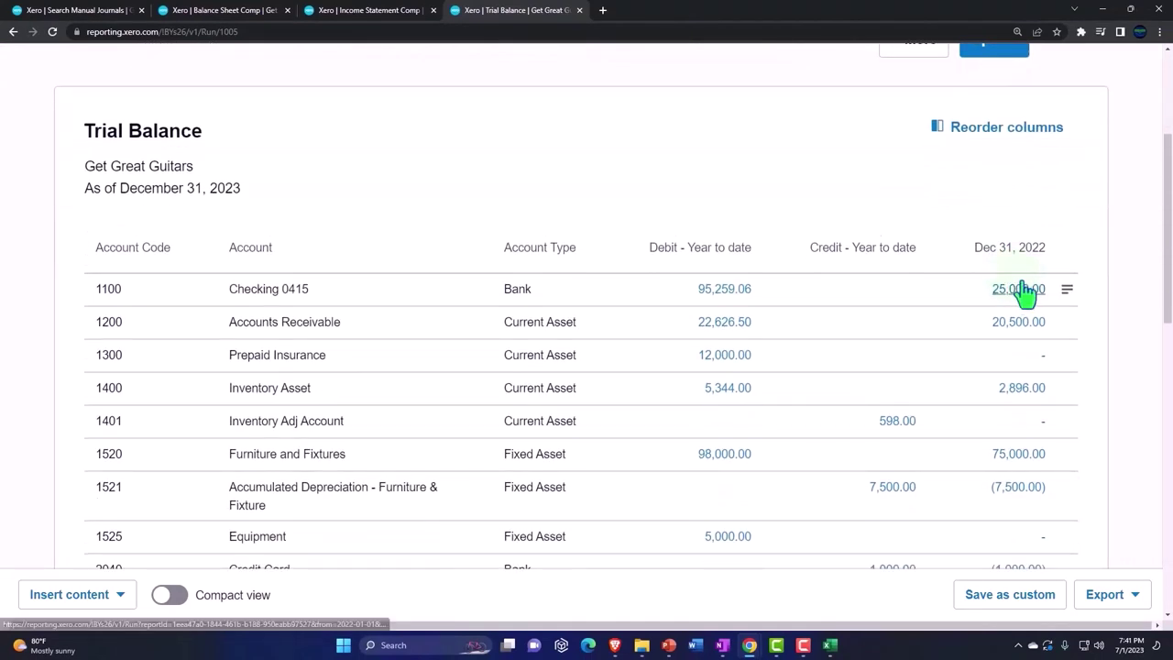
scroll(1118, 262, down, 1)
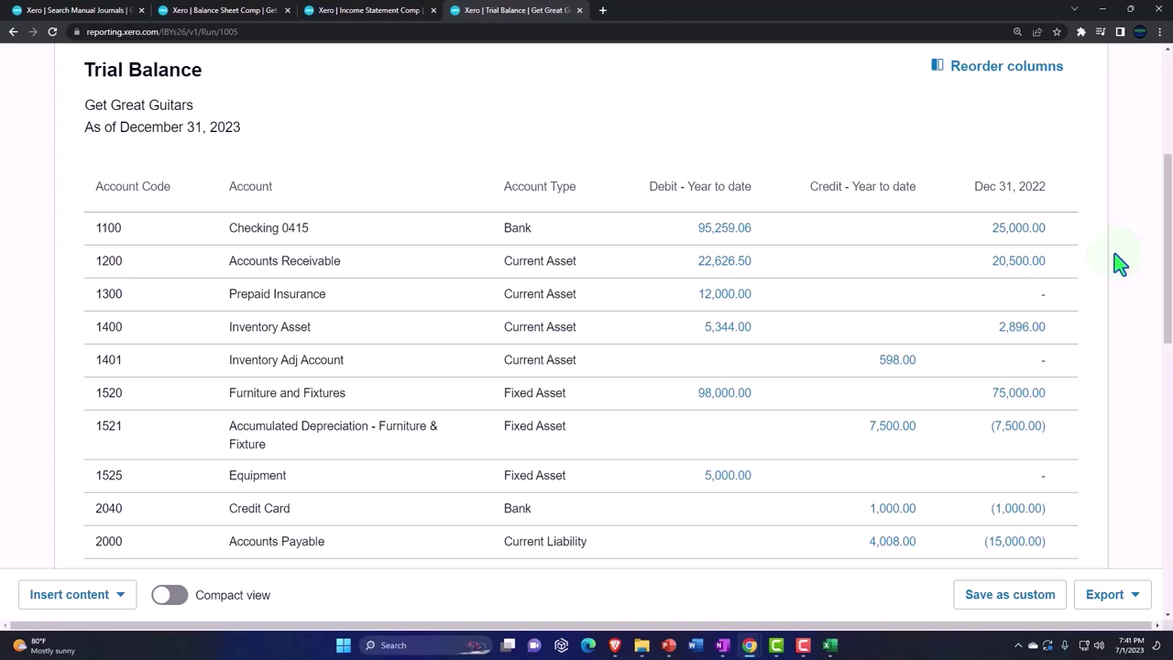
scroll(1113, 253, down, 3)
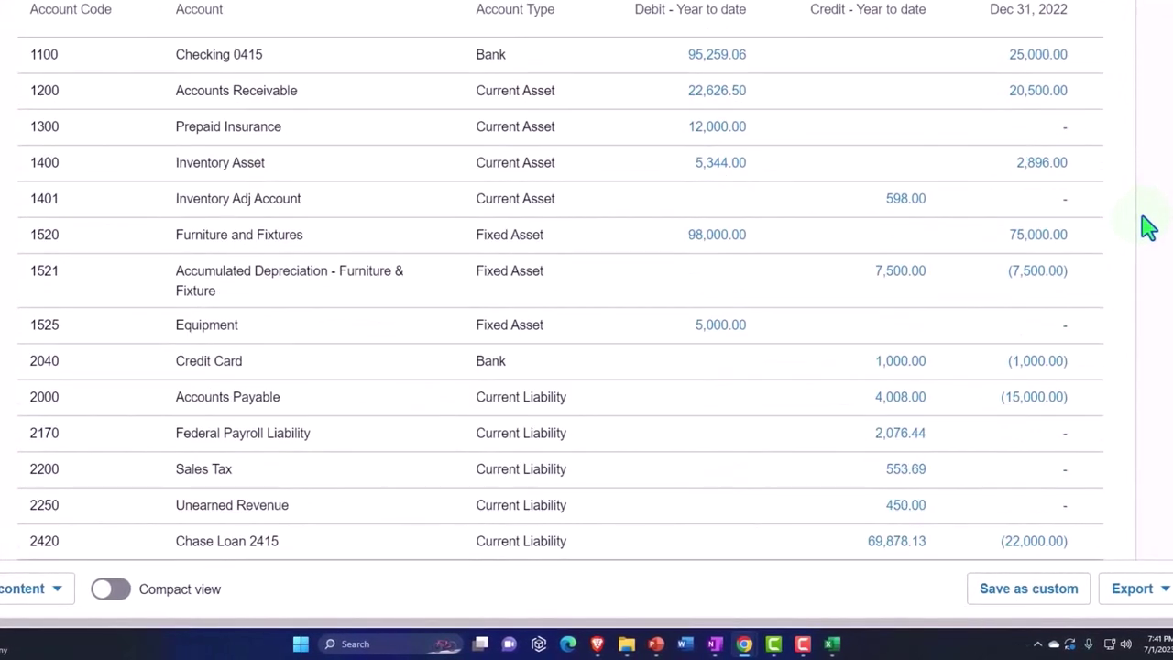
scroll(1149, 228, down, 1)
scroll(1148, 228, down, 1)
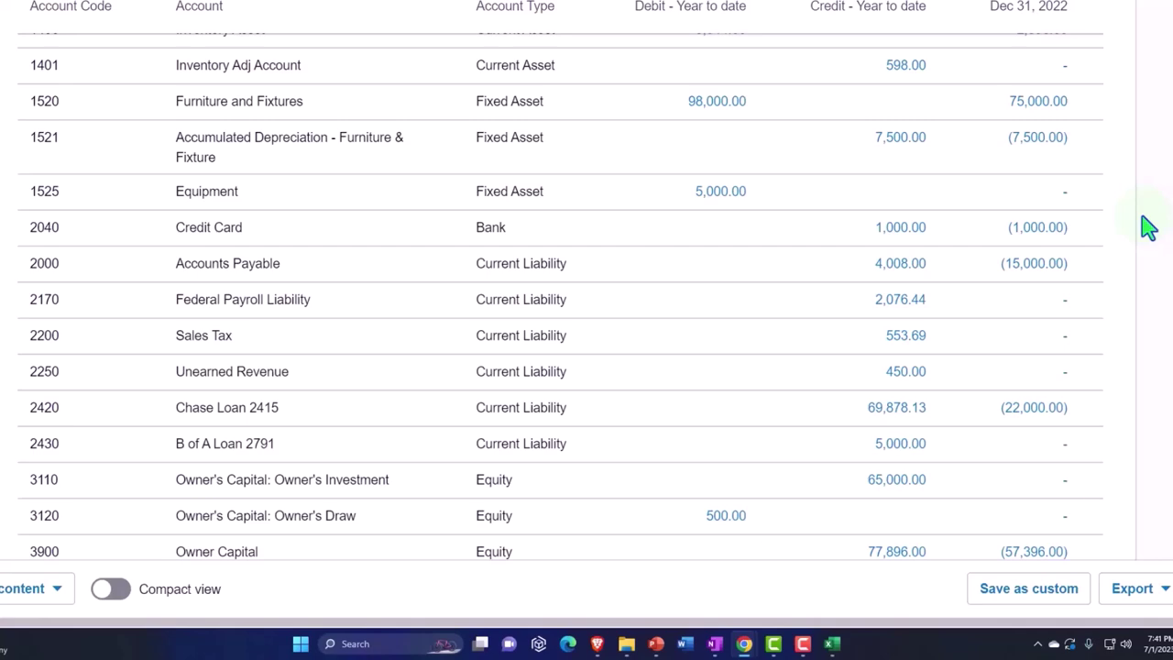
scroll(1148, 228, down, 6)
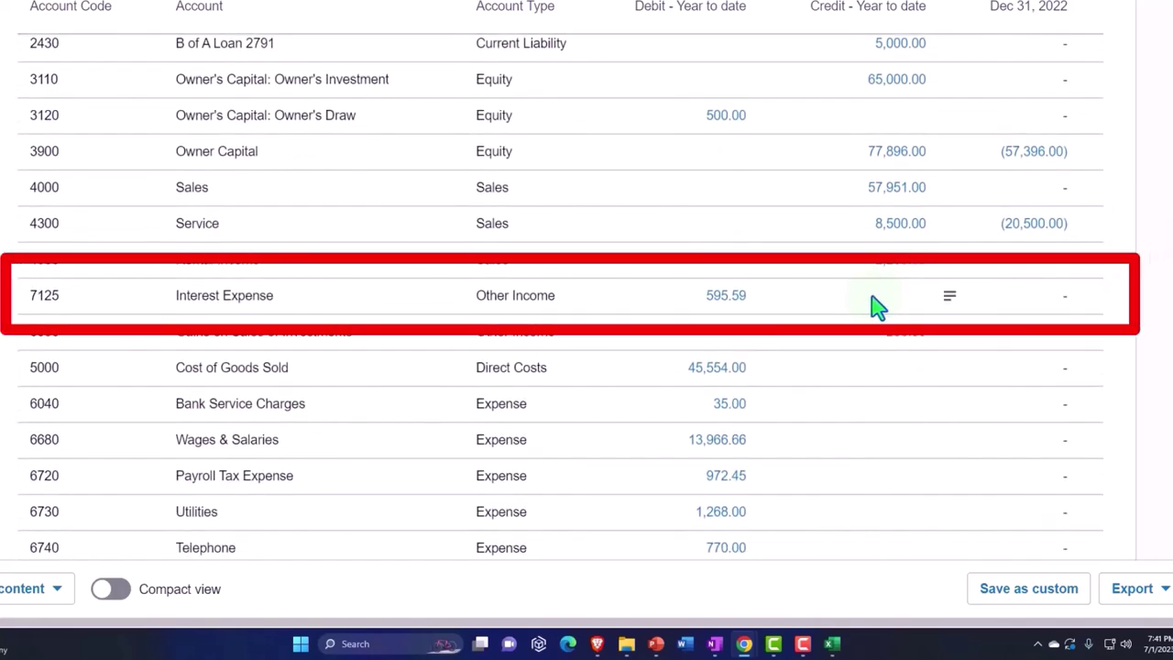
scroll(872, 307, down, 3)
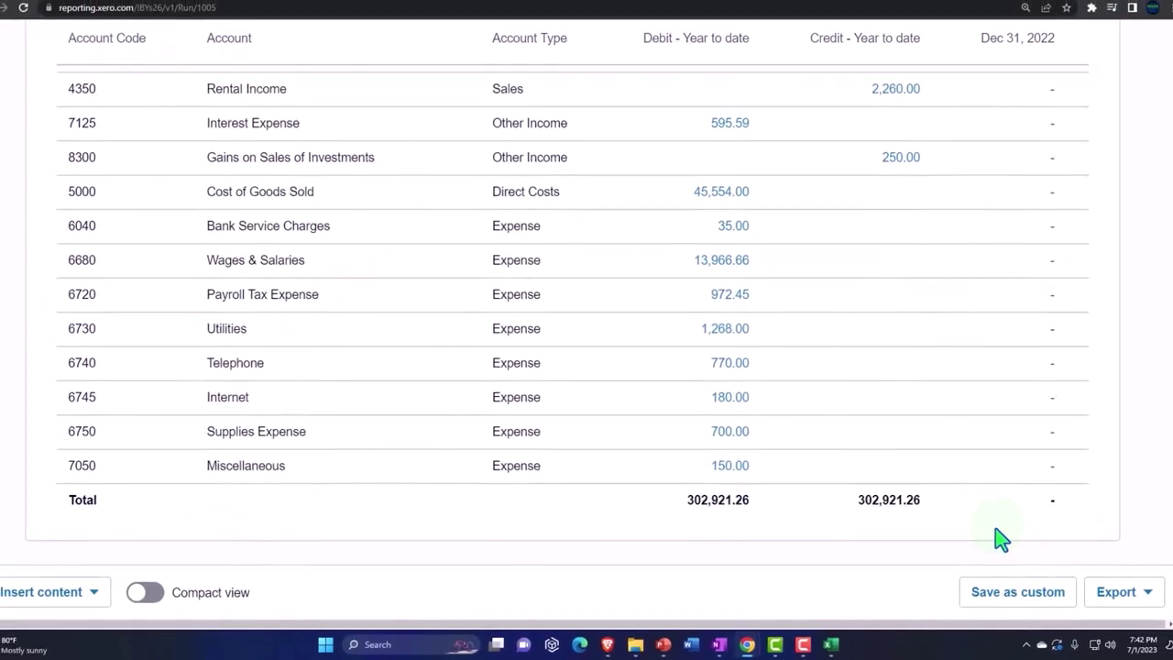